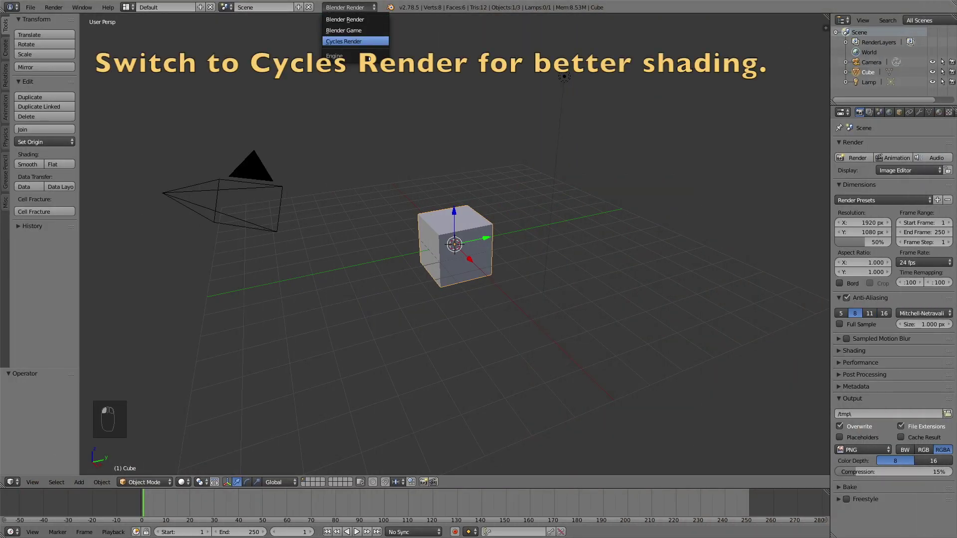
Set the render engine to Cycles Render and add a mesh plane to the scene
{"action": "left_click", "coordinate": [350, 41]}
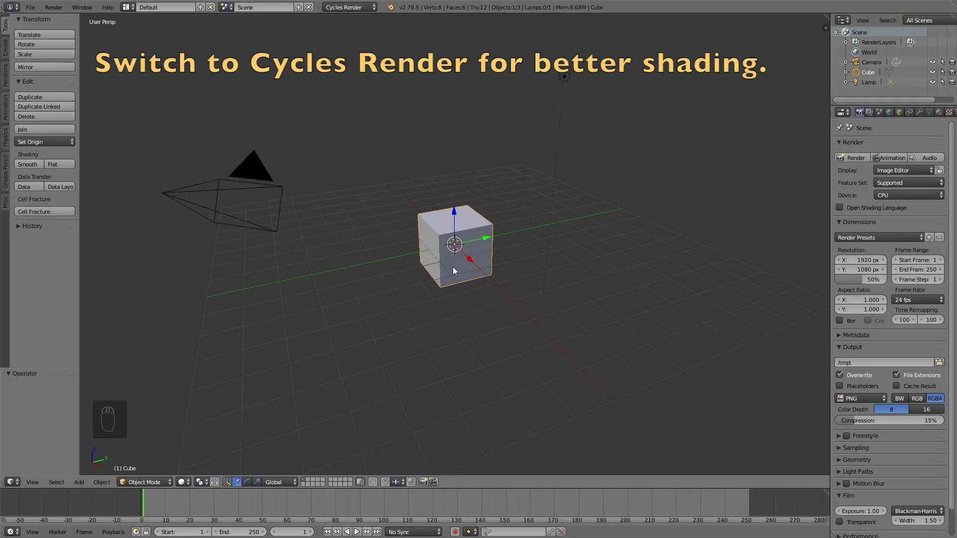
{"action": "key", "text": "shift+a"}
{"action": "mouse_move", "coordinate": [458, 270]}
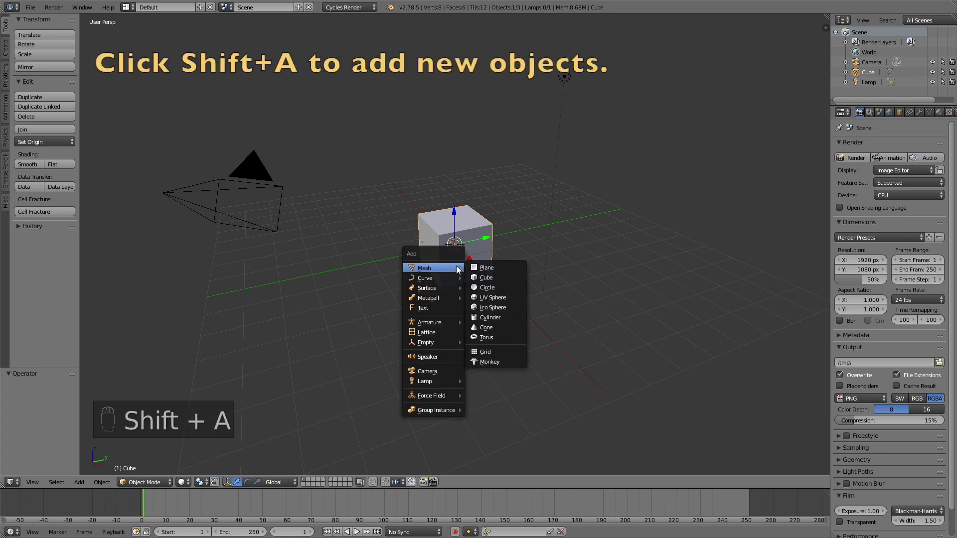
{"action": "left_click", "coordinate": [484, 268]}
Raise the plane about 5.2 units along Z above the cube and scale it up about 4.9 times
{"action": "scroll", "coordinate": [497, 240], "scroll_direction": "down", "scroll_amount": 3}
{"action": "key", "text": "g"}
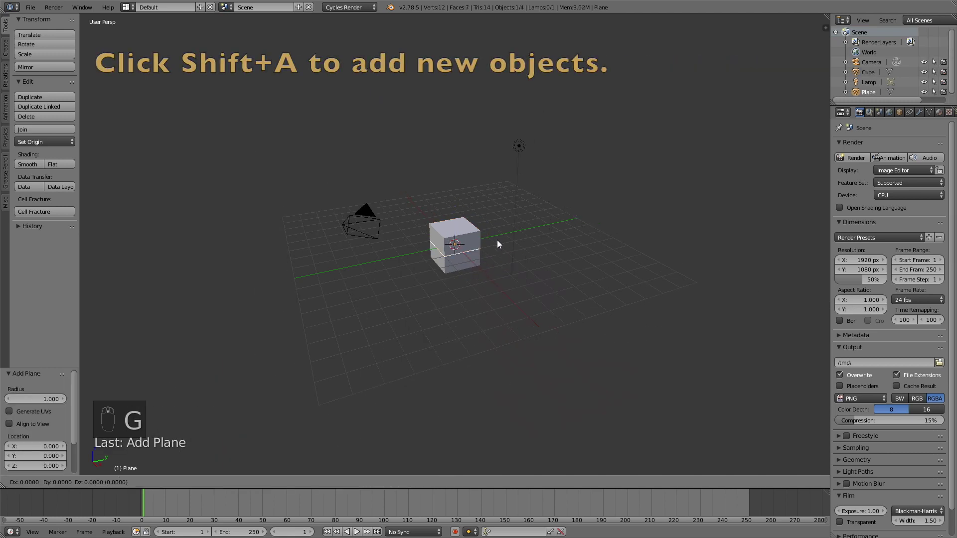
{"action": "key", "text": "z"}
{"action": "left_click", "coordinate": [497, 141]}
{"action": "key", "text": "s"}
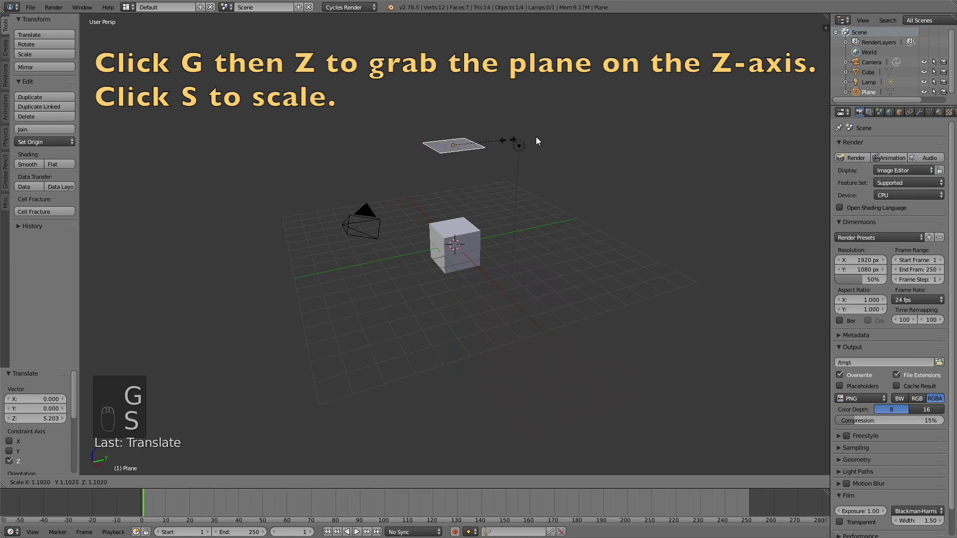
{"action": "left_click", "coordinate": [690, 125]}
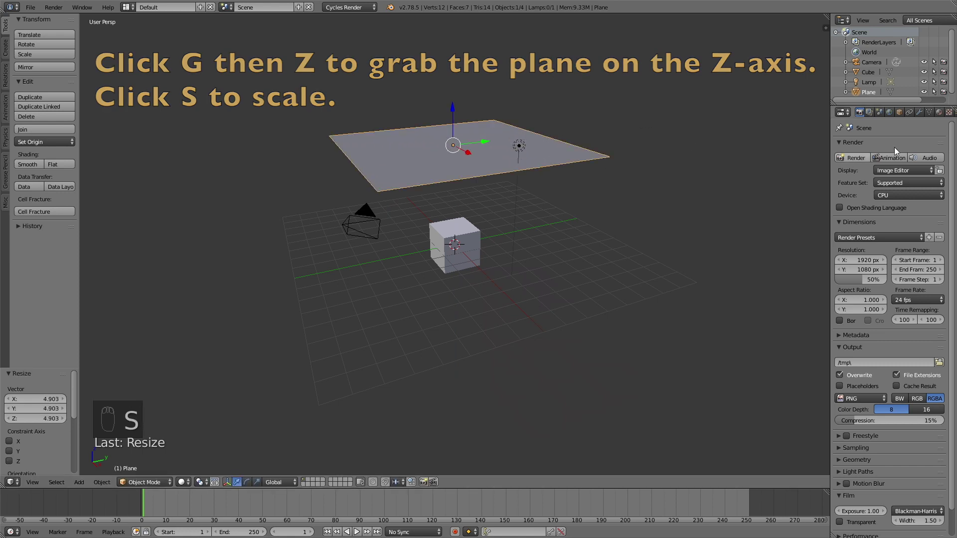
Add a new particle system to the plane and set the particle number to 15000
{"action": "scroll", "coordinate": [930, 113], "scroll_direction": "down", "scroll_amount": 2}
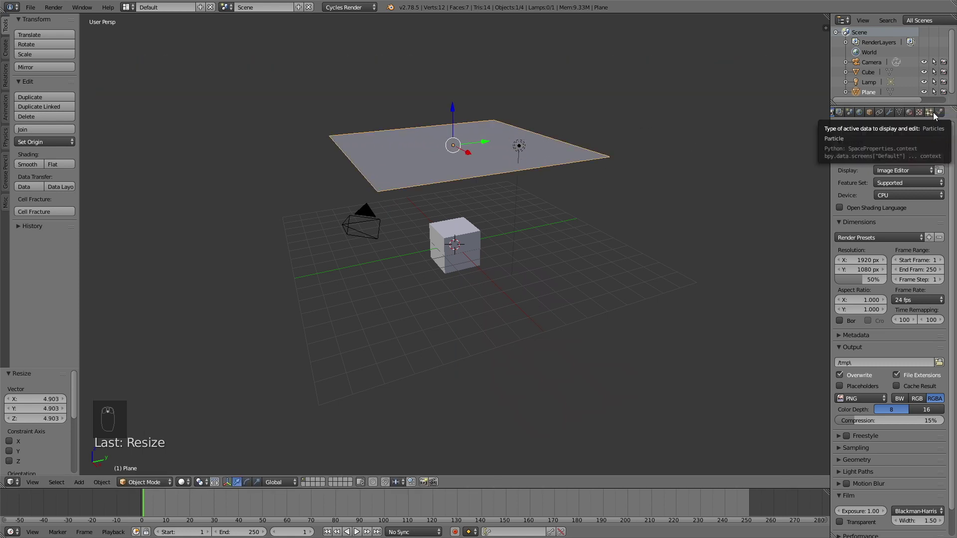
{"action": "left_click", "coordinate": [931, 112]}
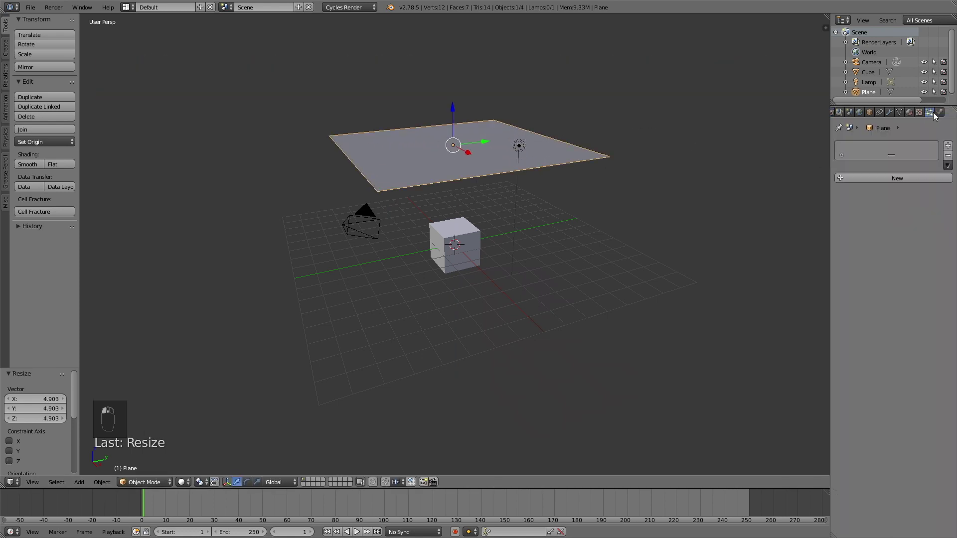
{"action": "left_click", "coordinate": [903, 178]}
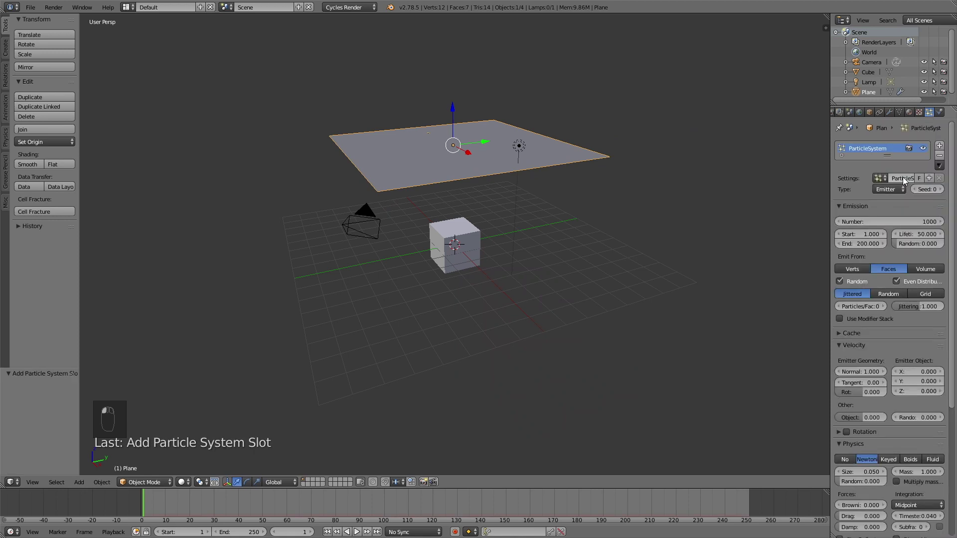
{"action": "left_click", "coordinate": [888, 222]}
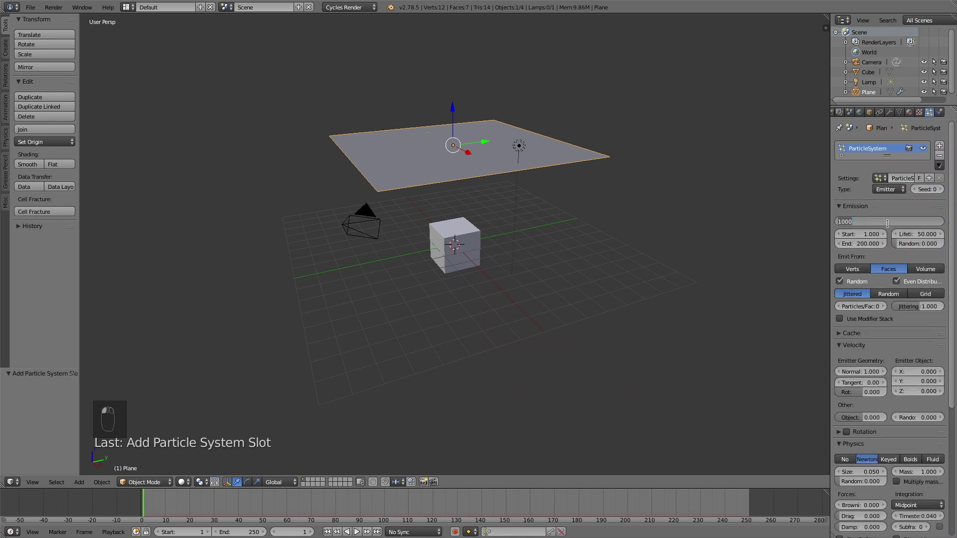
{"action": "type", "text": "15000"}
{"action": "key", "text": "Return"}
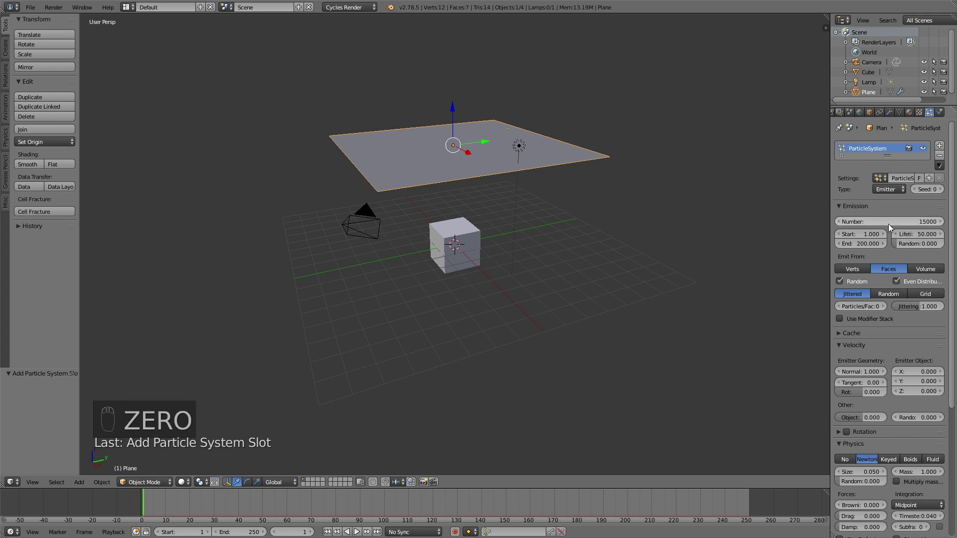
Set the particle emission's end frame to 250 and enter a new particle lifetime
{"action": "left_click", "coordinate": [853, 244]}
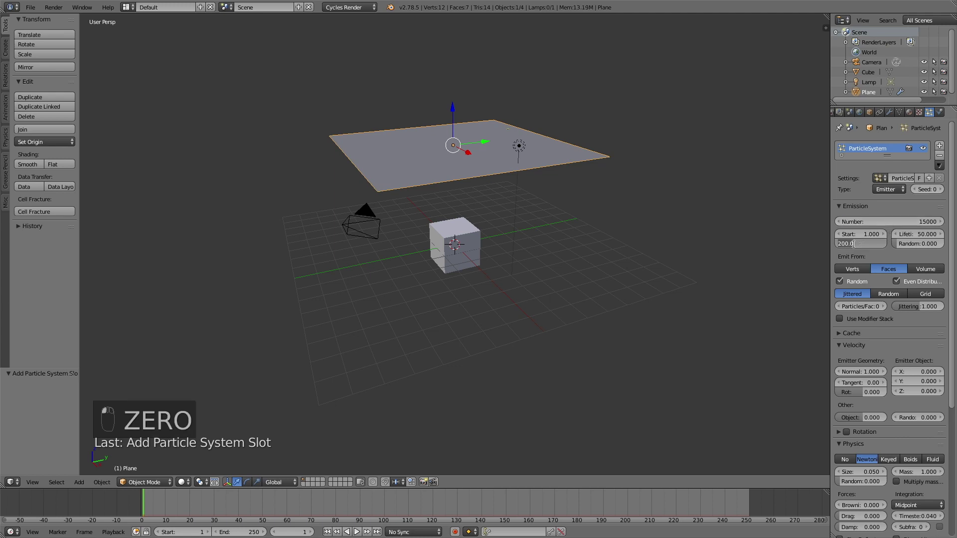
{"action": "type", "text": "250"}
{"action": "key", "text": "Return"}
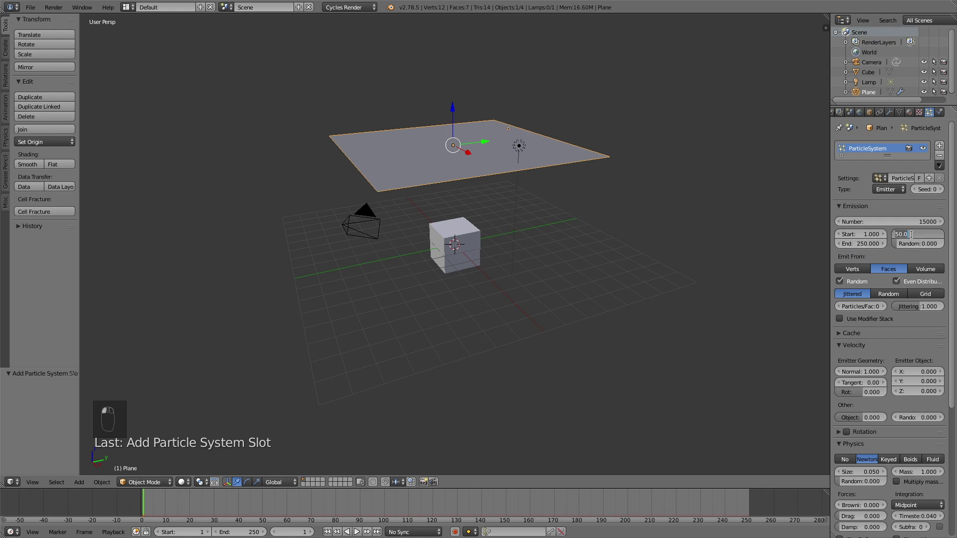
{"action": "type", "text": "2"}
Render the particles as the Cube object and set their size to 0.200
{"action": "scroll", "coordinate": [912, 237], "scroll_direction": "down", "scroll_amount": 10}
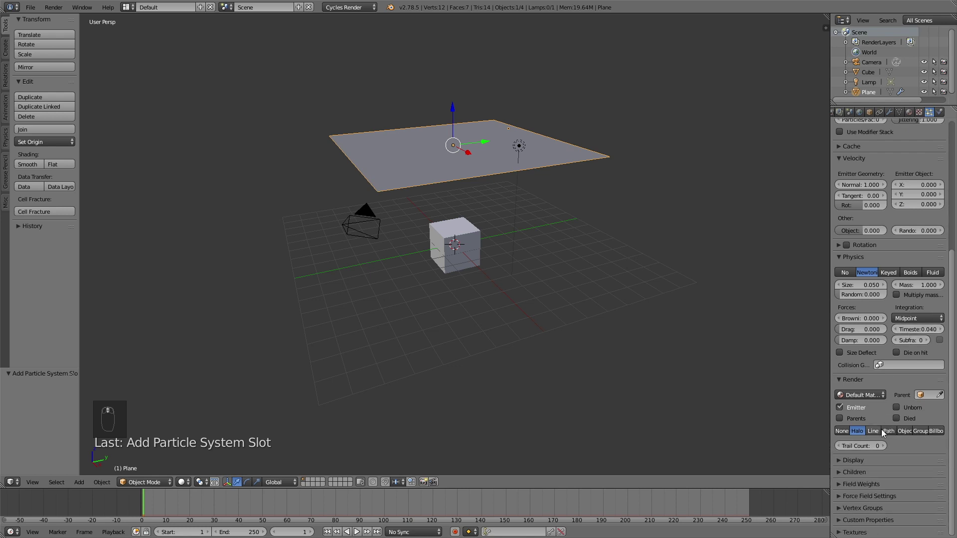
{"action": "left_click", "coordinate": [904, 432]}
{"action": "left_click", "coordinate": [894, 443]}
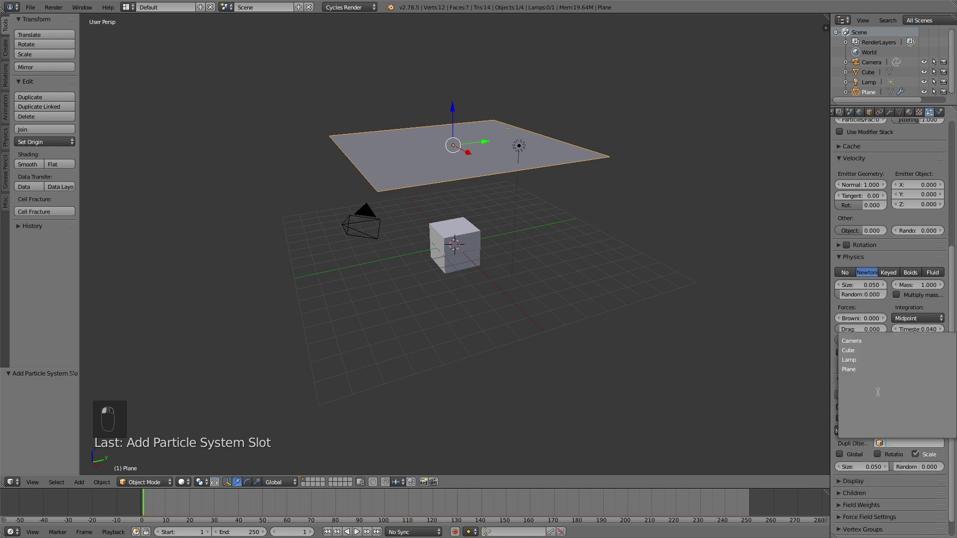
{"action": "left_click", "coordinate": [877, 350]}
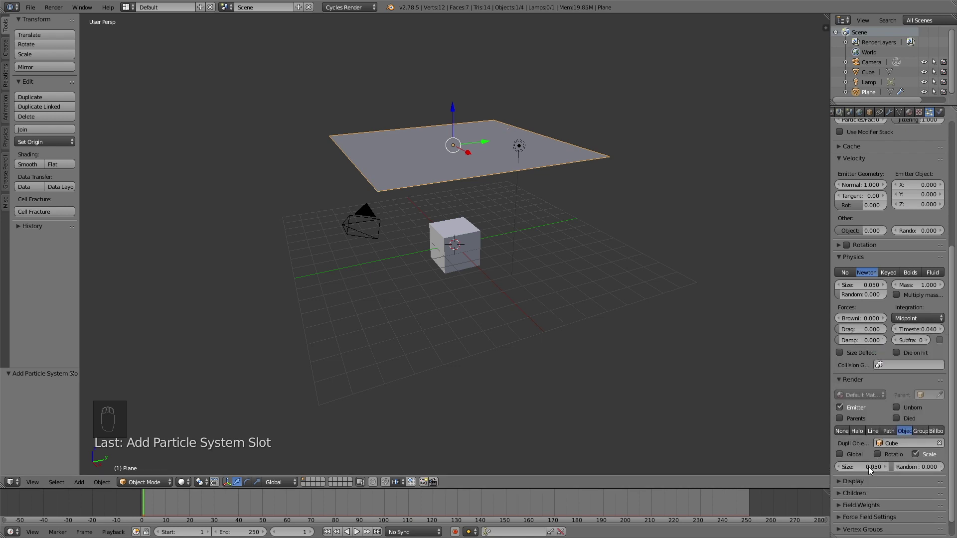
{"action": "left_click_drag", "start_coordinate": [869, 470], "coordinate": [877, 469]}
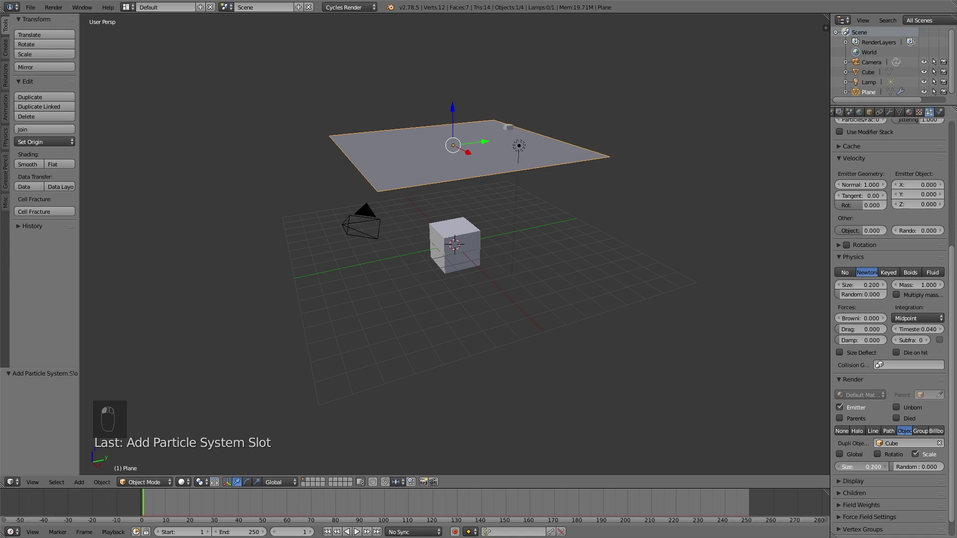
Move the original cube well away from the plane, by about 4.3 in X, 13.2 in Y and 2.8 in Z
{"action": "right_click", "coordinate": [438, 245]}
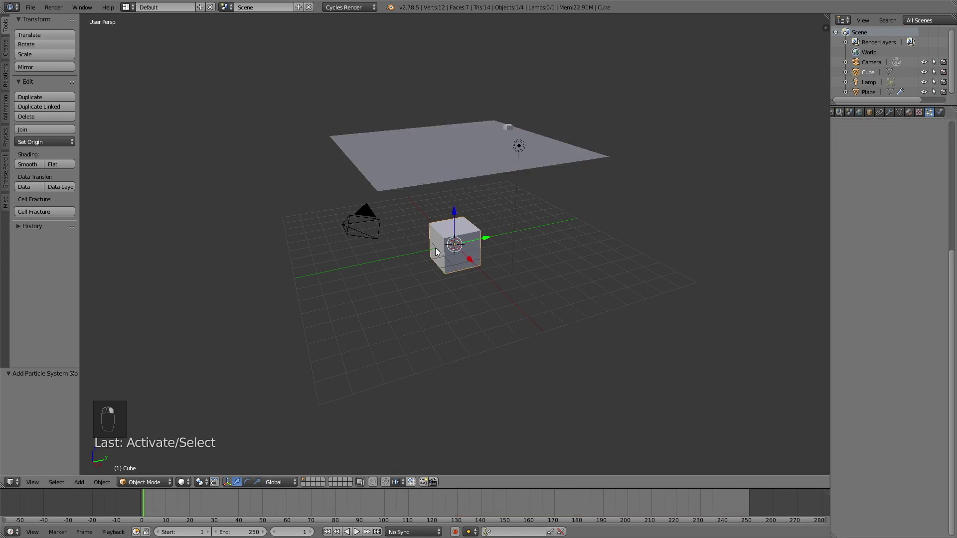
{"action": "key", "text": "g"}
{"action": "left_click", "coordinate": [797, 222]}
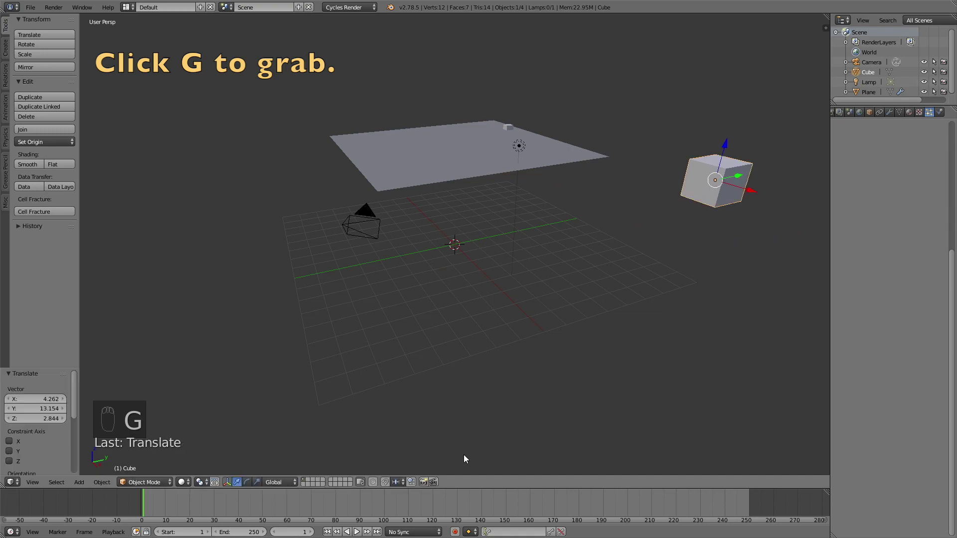
Play the animation to preview the falling cube particles, stop it, and return to frame 2
{"action": "left_click", "coordinate": [357, 532]}
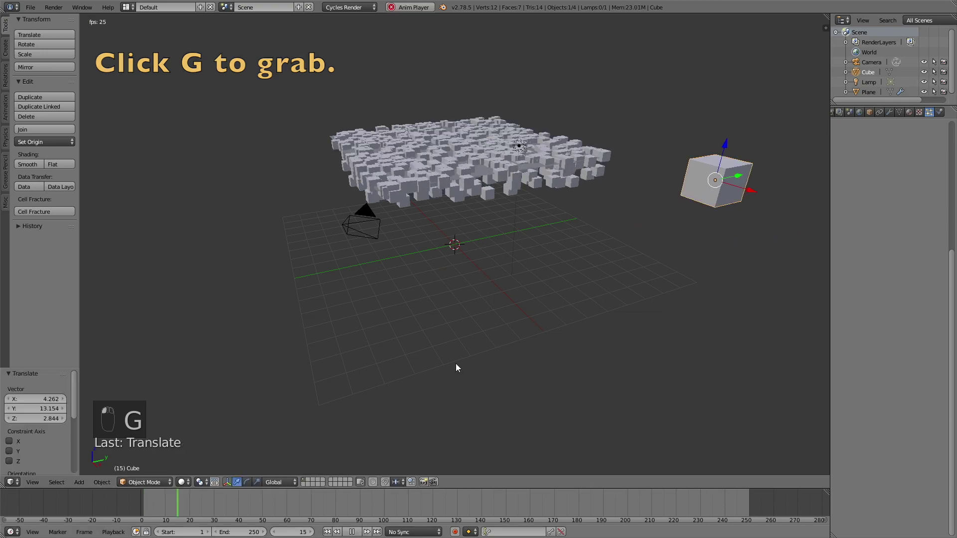
{"action": "mouse_move", "coordinate": [456, 363]}
{"action": "middle_mouse_down"}
{"action": "mouse_move", "coordinate": [467, 298]}
{"action": "mouse_move", "coordinate": [456, 348]}
{"action": "middle_mouse_up"}
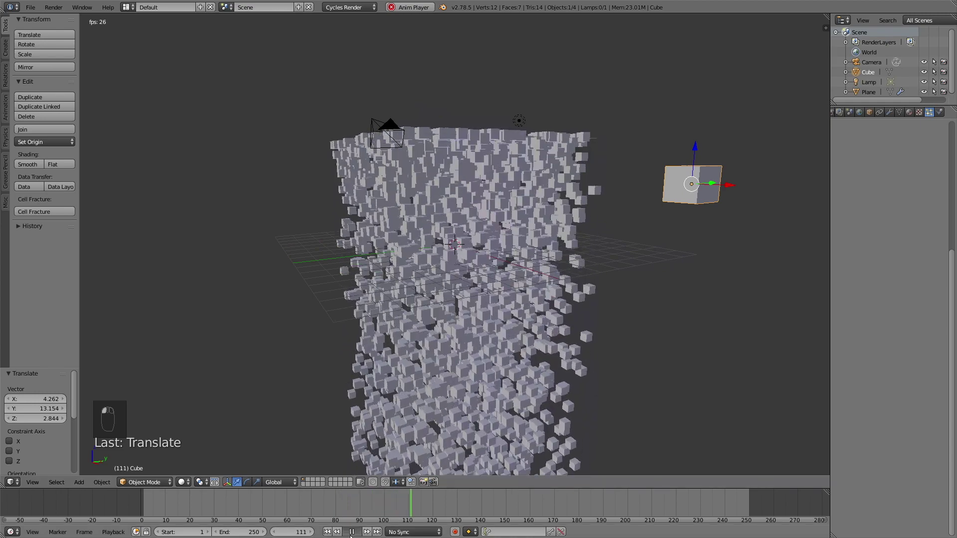
{"action": "left_click", "coordinate": [352, 532]}
{"action": "left_click", "coordinate": [152, 515]}
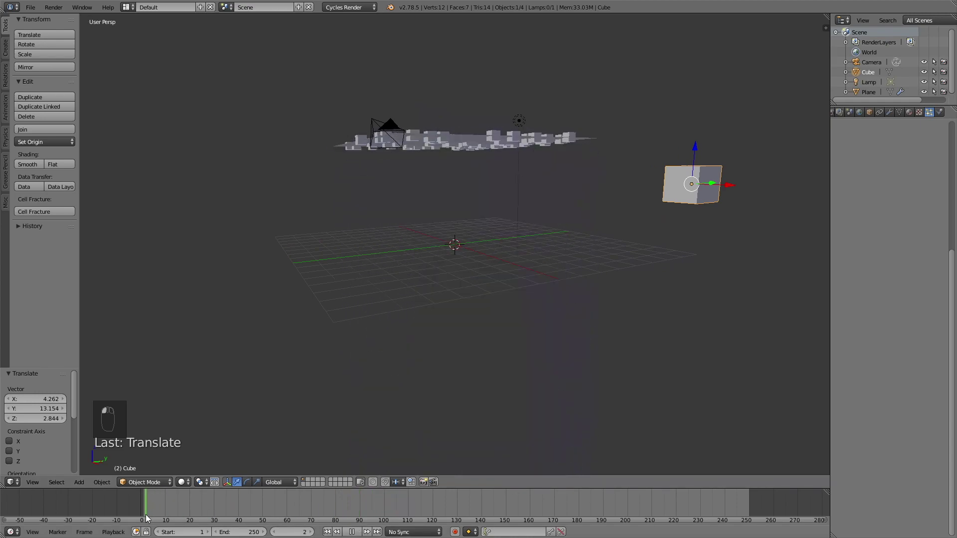
{"action": "key", "text": "Escape"}
Add a Vortex force field at the scene centre and set its strength to 7
{"action": "key", "text": "shift+a"}
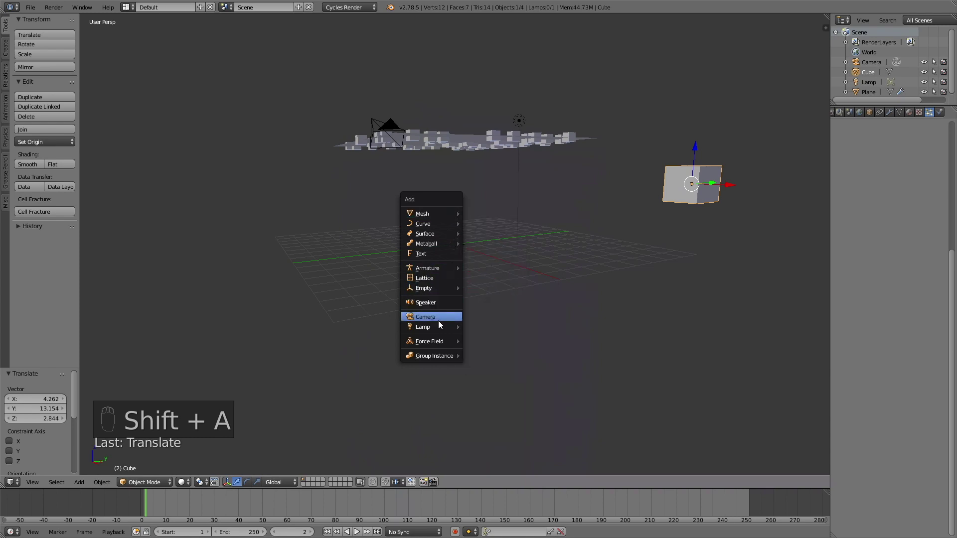
{"action": "mouse_move", "coordinate": [440, 345]}
{"action": "left_click", "coordinate": [493, 360]}
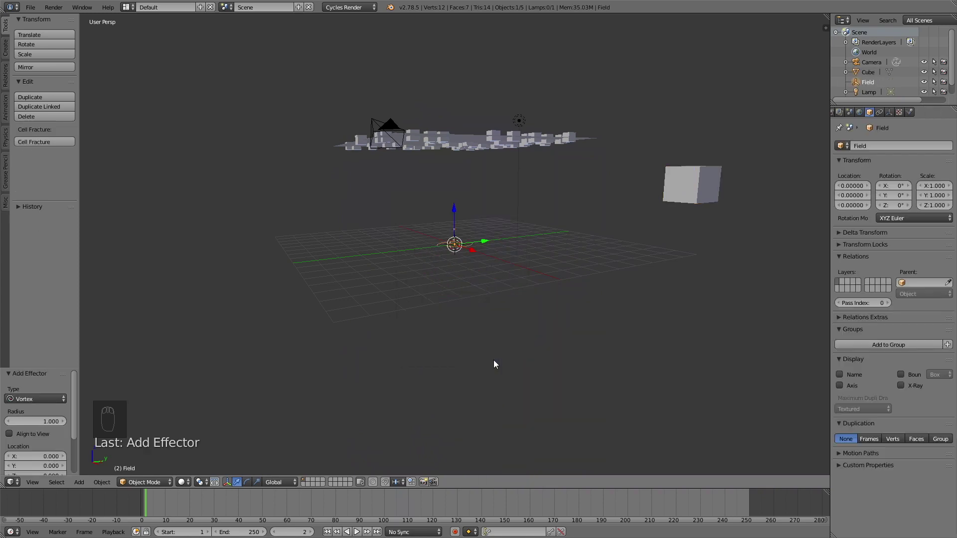
{"action": "left_click", "coordinate": [910, 112]}
{"action": "left_click", "coordinate": [867, 217]}
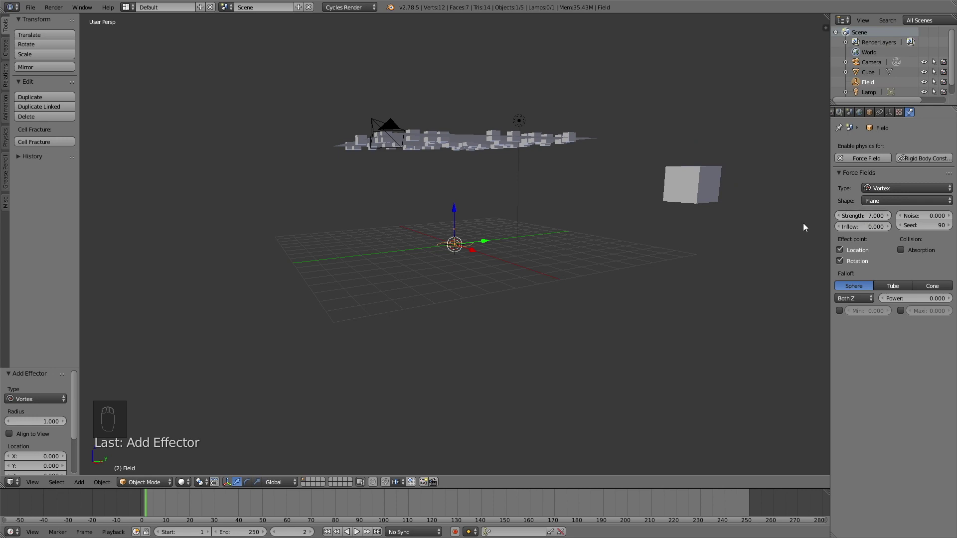
Play the animation to preview the vortex acting on the particles, stop it, and go to frame 108
{"action": "left_click", "coordinate": [360, 532]}
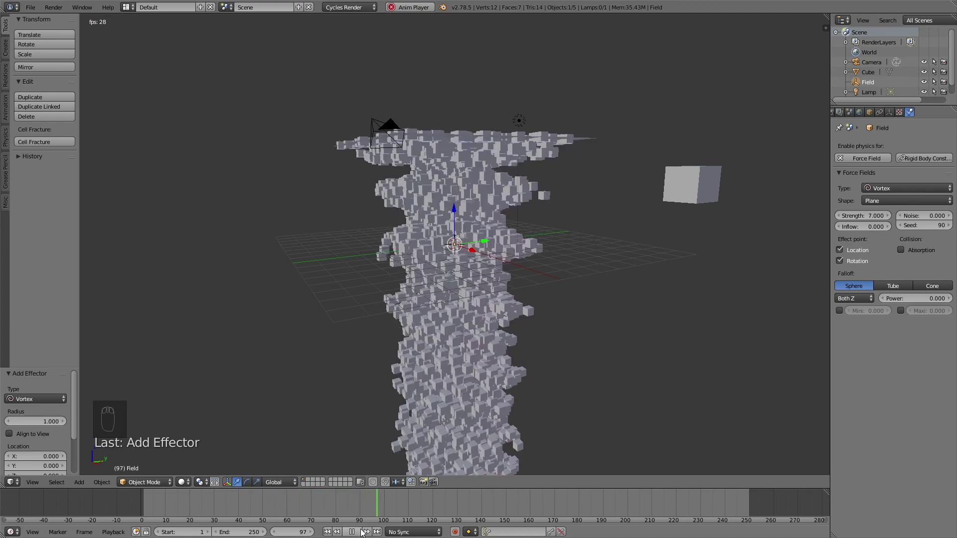
{"action": "left_click", "coordinate": [353, 532]}
{"action": "left_click_drag", "start_coordinate": [399, 499], "coordinate": [403, 506]}
{"action": "scroll", "coordinate": [539, 172], "scroll_direction": "down", "scroll_amount": 1}
{"action": "scroll", "coordinate": [538, 174], "scroll_direction": "down", "scroll_amount": 1}
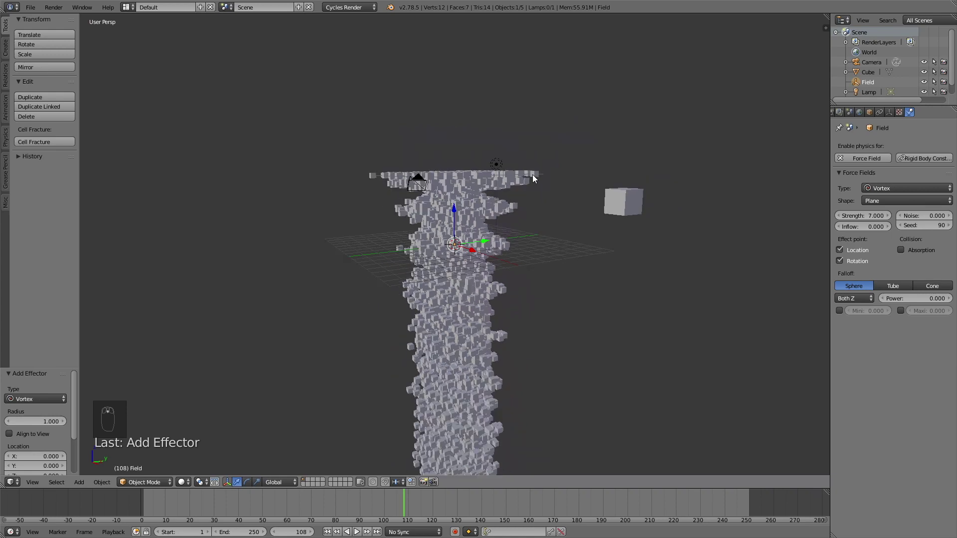
Look through the camera and fly it back to frame the column of cubes from below, slightly right of centre
{"action": "right_click", "coordinate": [418, 182]}
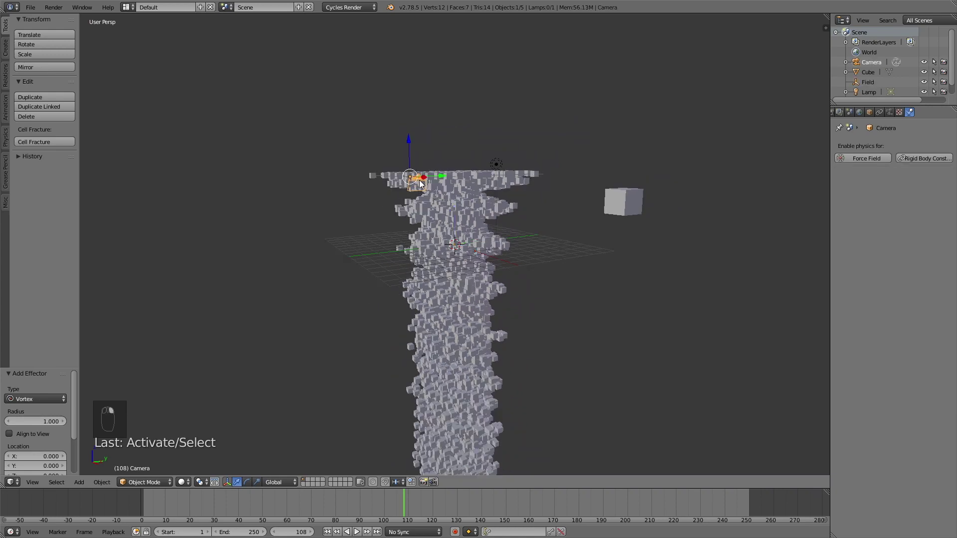
{"action": "key", "text": "KP_0"}
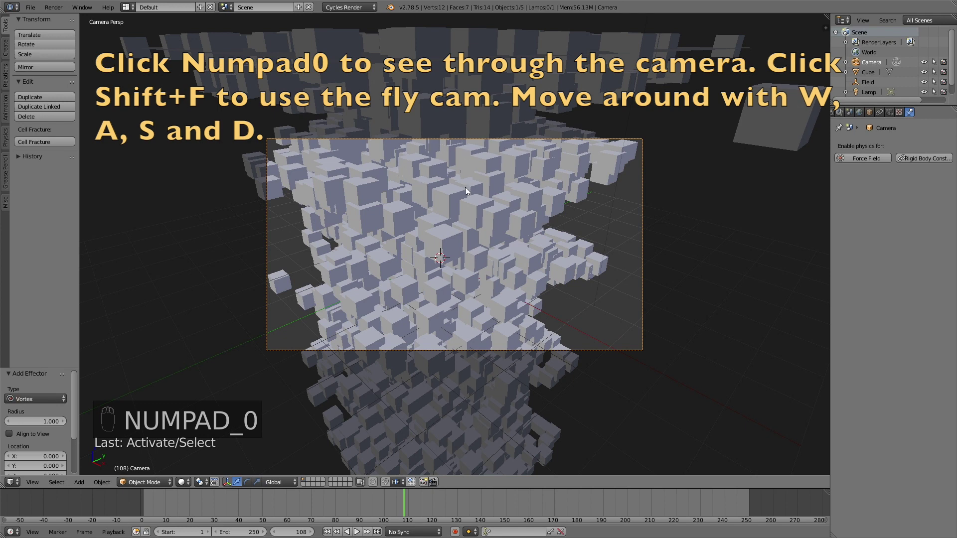
{"action": "key", "text": "shift+f"}
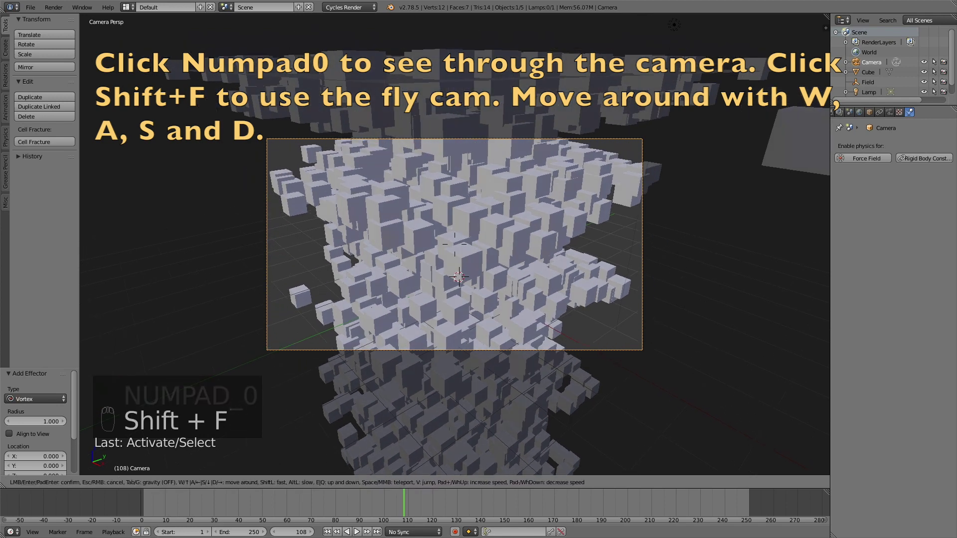
{"action": "key", "text": "Tab"}
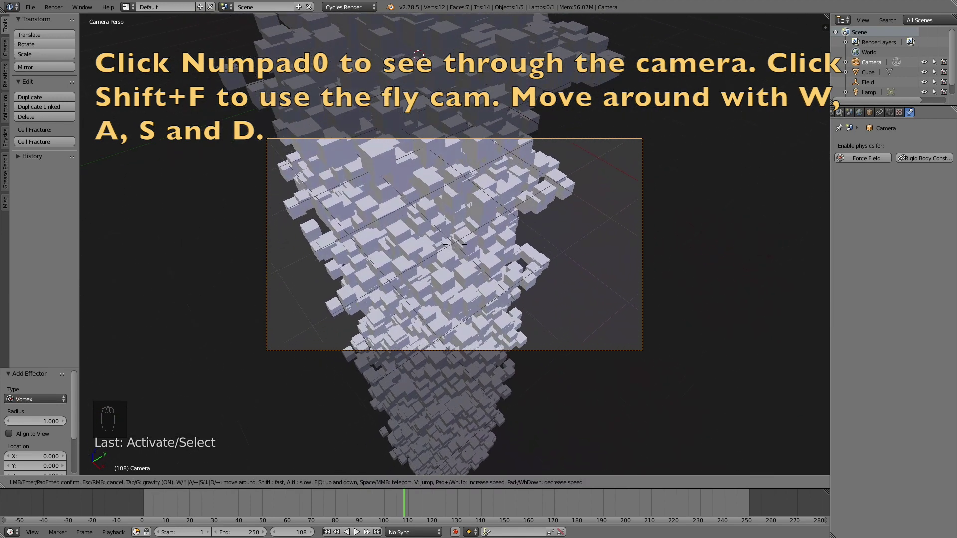
{"action": "key", "text": "Tab"}
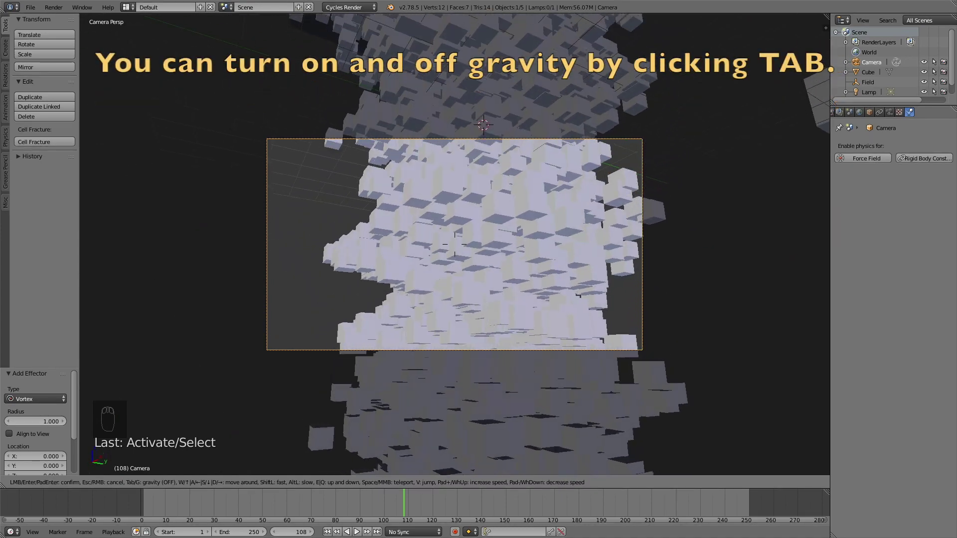
{"action": "key", "text": "s"}
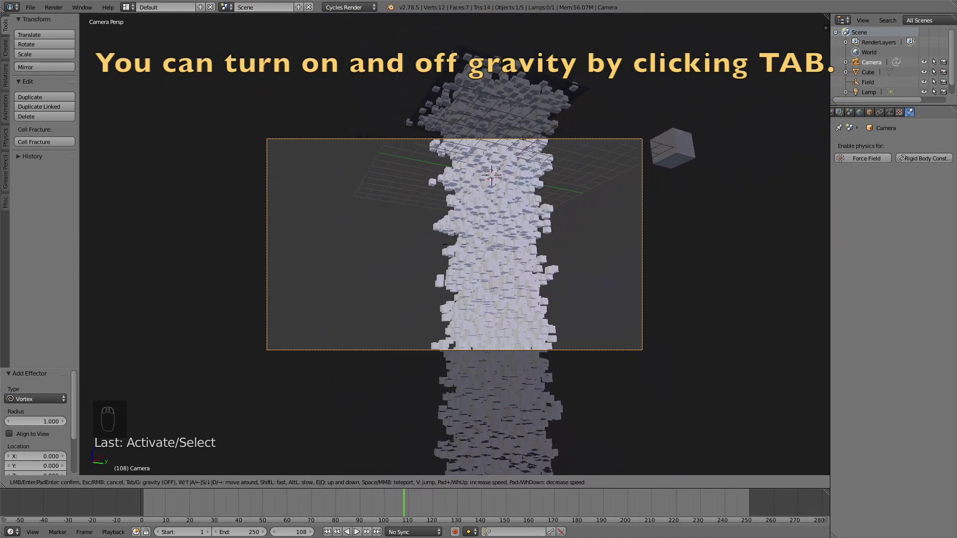
{"action": "key", "text": "Tab"}
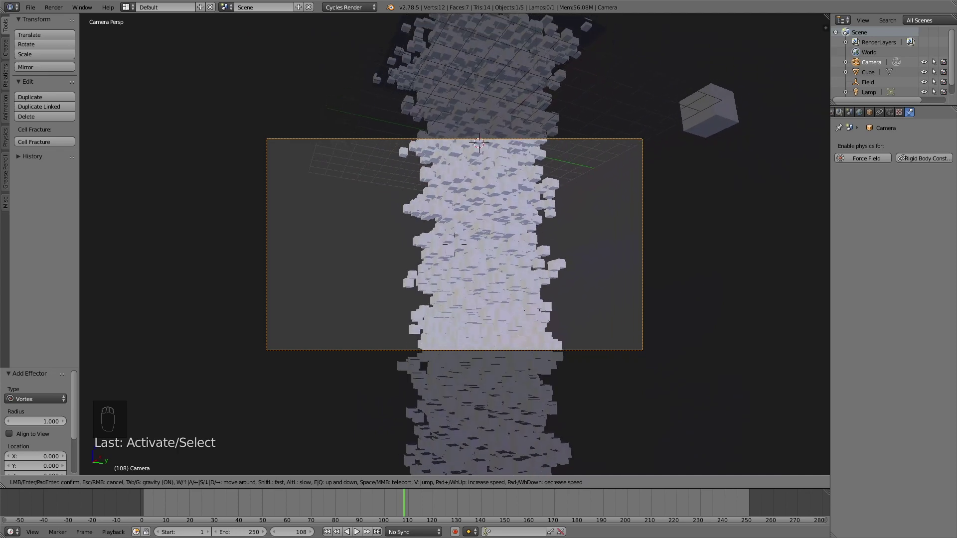
{"action": "key", "text": "Tab"}
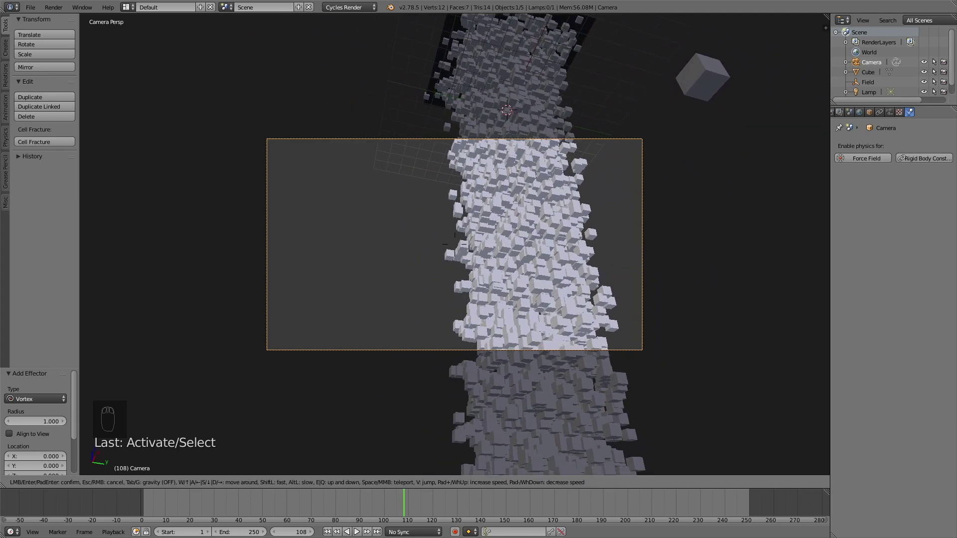
{"action": "left_click", "coordinate": [478, 258]}
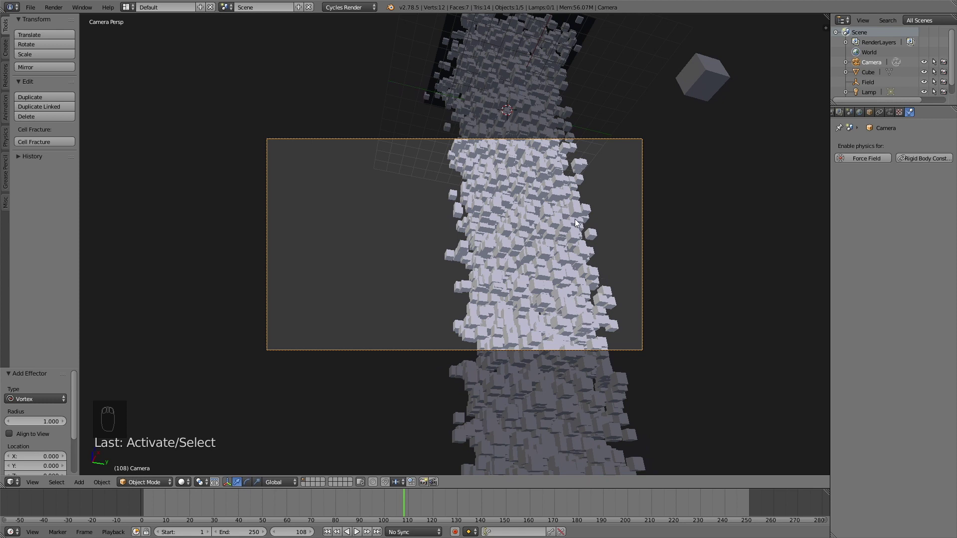
Set the Cycles render device to GPU Compute
{"action": "left_click", "coordinate": [839, 112]}
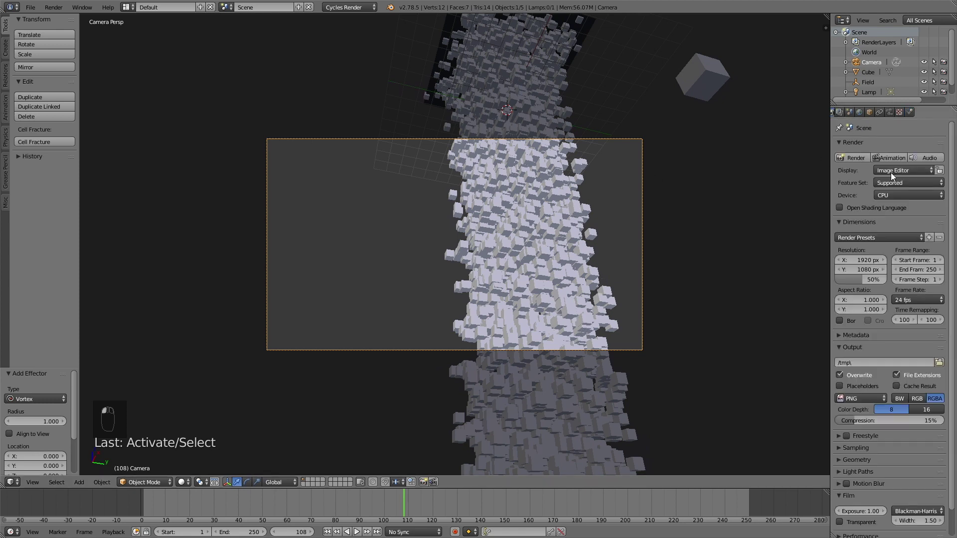
{"action": "left_click", "coordinate": [890, 172]}
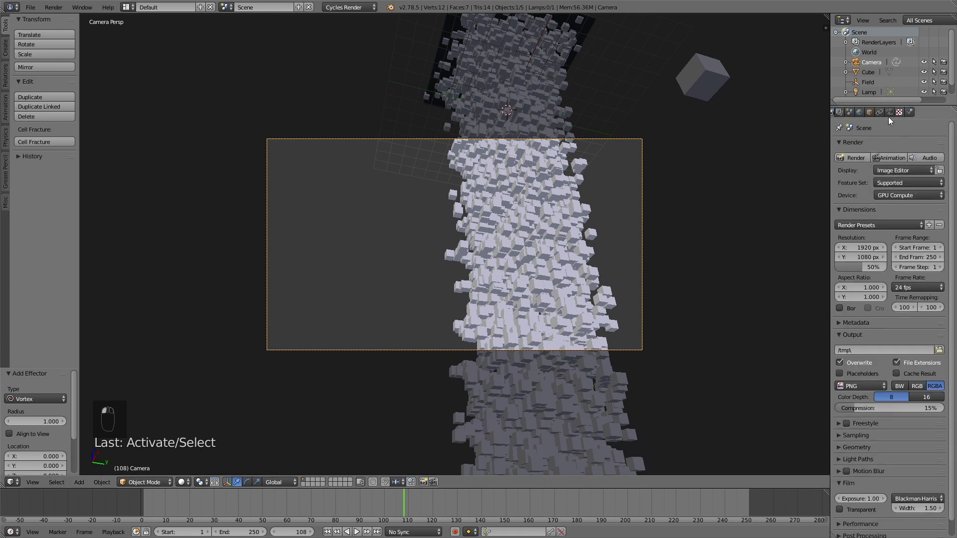
Give the emitter plane a new material with a Transparent BSDF surface
{"action": "right_click", "coordinate": [587, 23]}
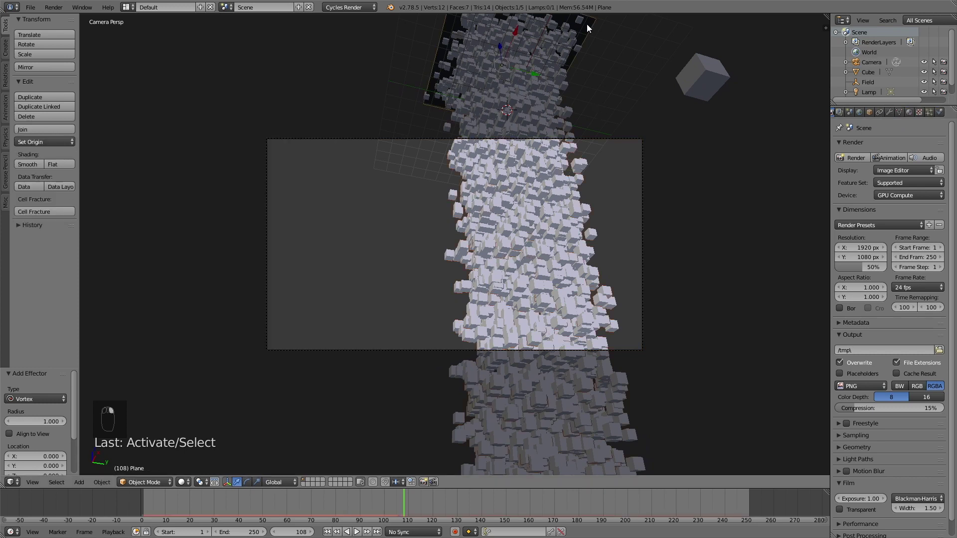
{"action": "left_click", "coordinate": [909, 112]}
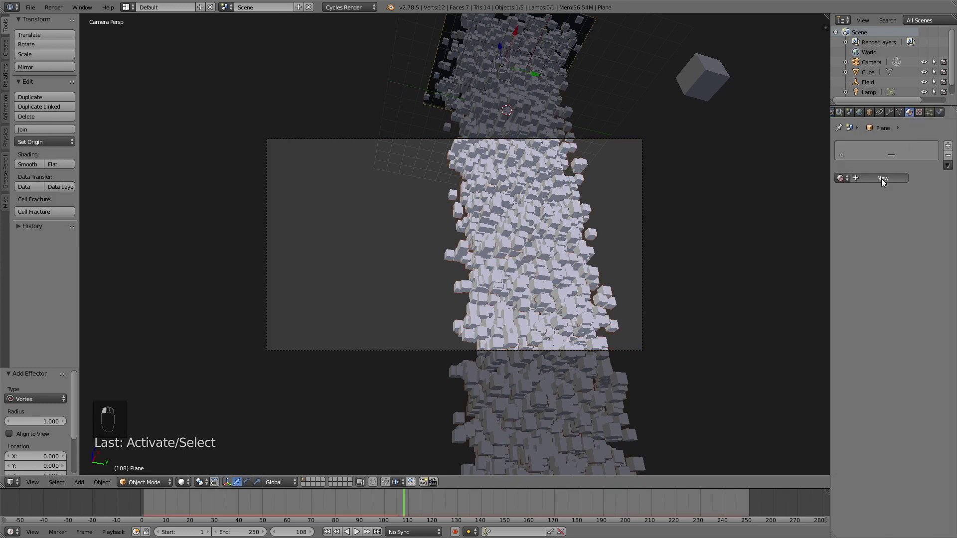
{"action": "left_click", "coordinate": [882, 179]}
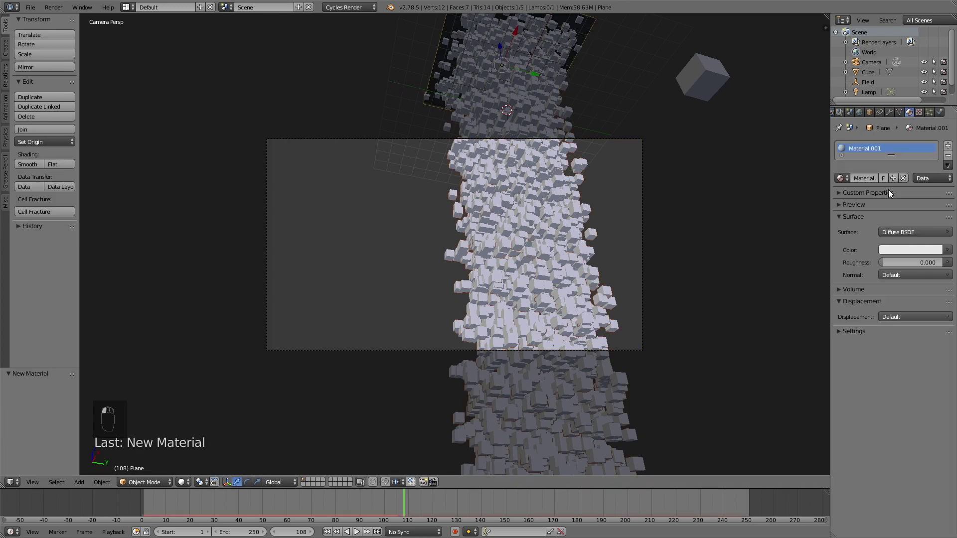
{"action": "left_click", "coordinate": [910, 233]}
{"action": "left_click", "coordinate": [858, 431]}
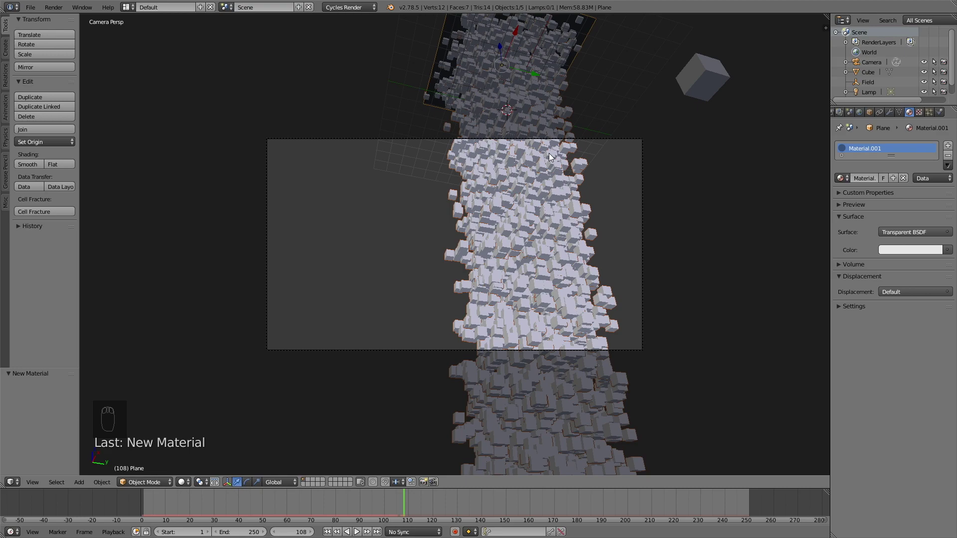
Change the lamp to a Sun of size 1 and enable its nodes with an emission strength of 7
{"action": "middle_click_drag", "start_coordinate": [549, 153], "coordinate": [631, 204]}
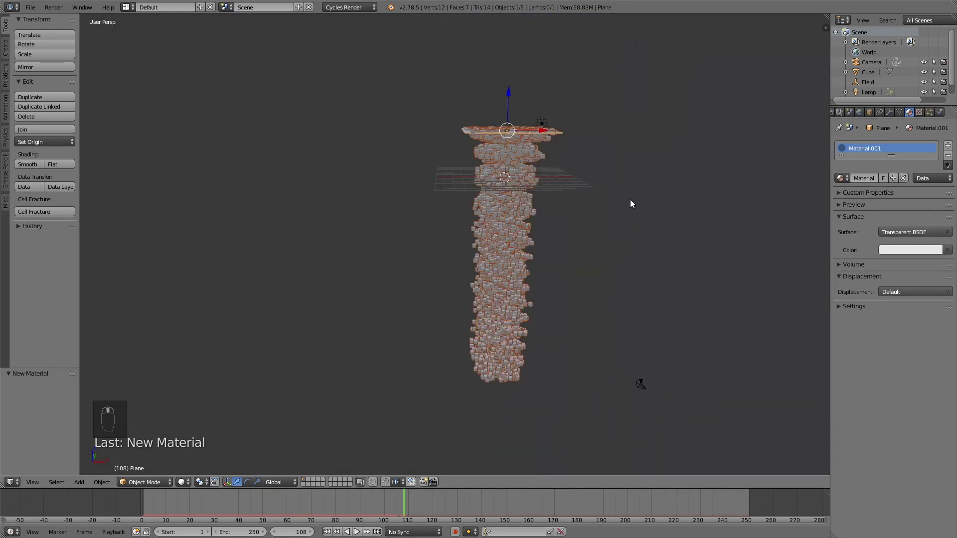
{"action": "right_click", "coordinate": [543, 127]}
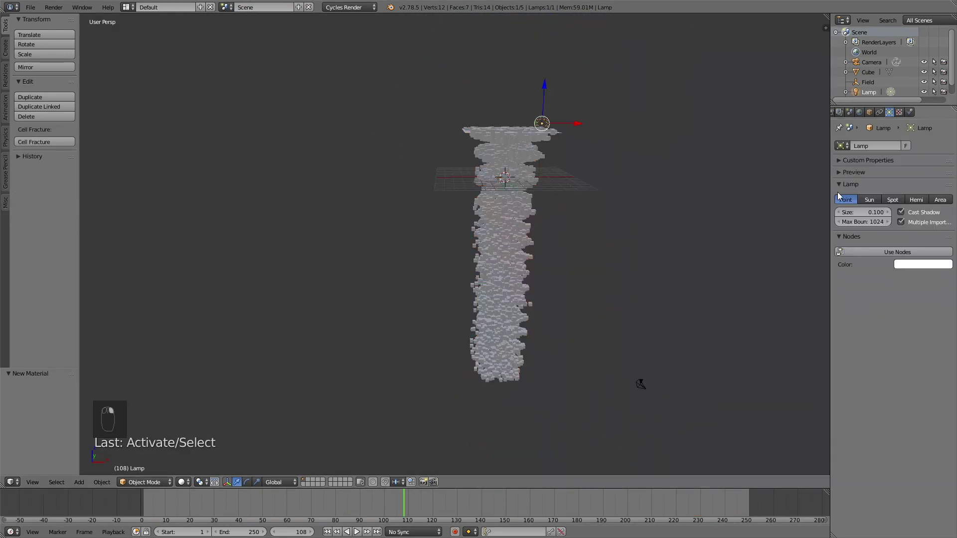
{"action": "left_click", "coordinate": [869, 199]}
{"action": "left_click", "coordinate": [873, 212]}
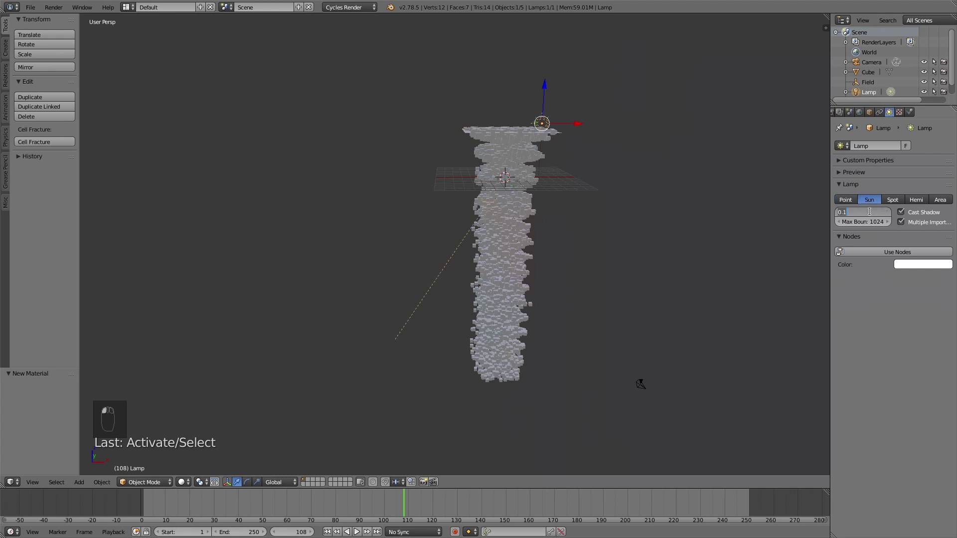
{"action": "type", "text": "1"}
{"action": "key", "text": "Return"}
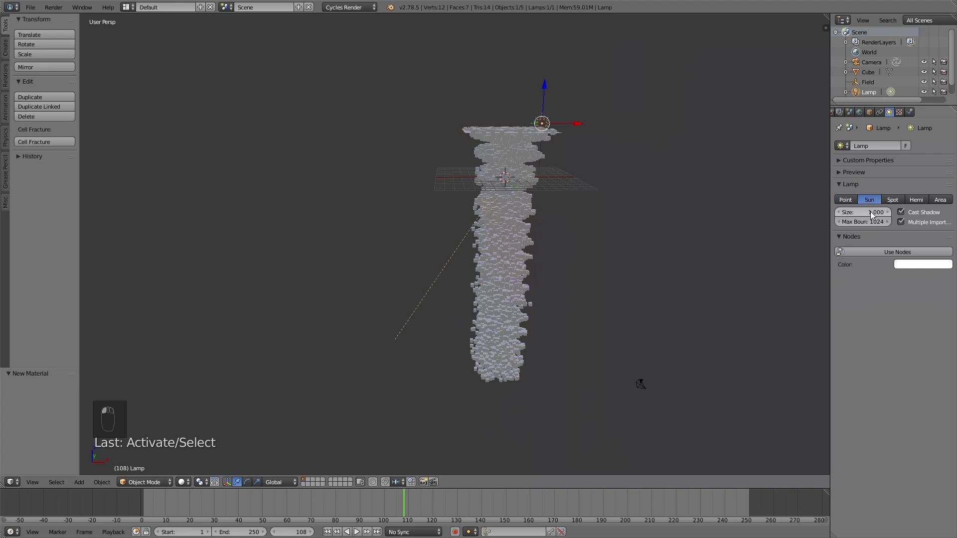
{"action": "left_click", "coordinate": [879, 253]}
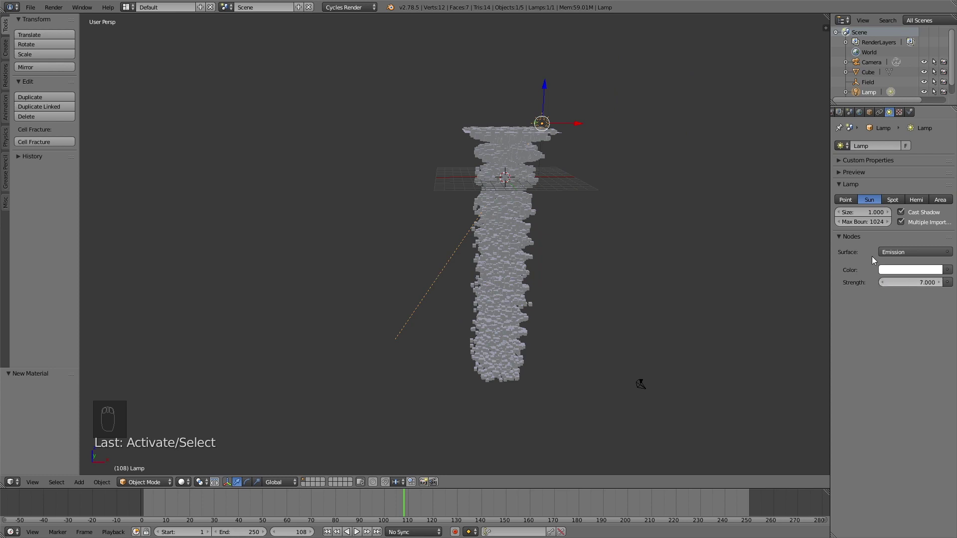
Move the sun lamp down beside the lower part of the cube column, toward the camera's side
{"action": "middle_click_drag", "start_coordinate": [690, 215], "coordinate": [607, 223]}
{"action": "key", "text": "g"}
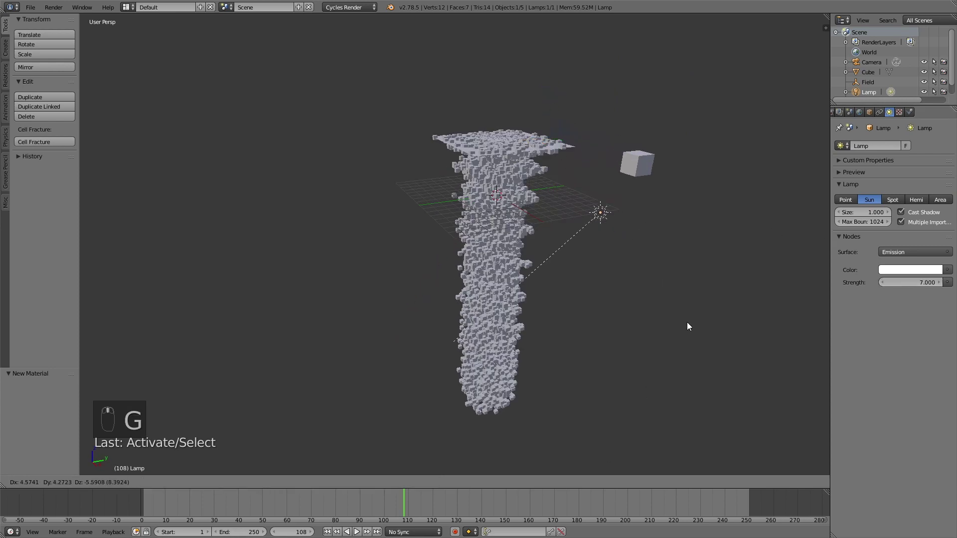
{"action": "left_click", "coordinate": [702, 331]}
{"action": "middle_click_drag", "start_coordinate": [702, 330], "coordinate": [641, 376]}
{"action": "key", "text": "g"}
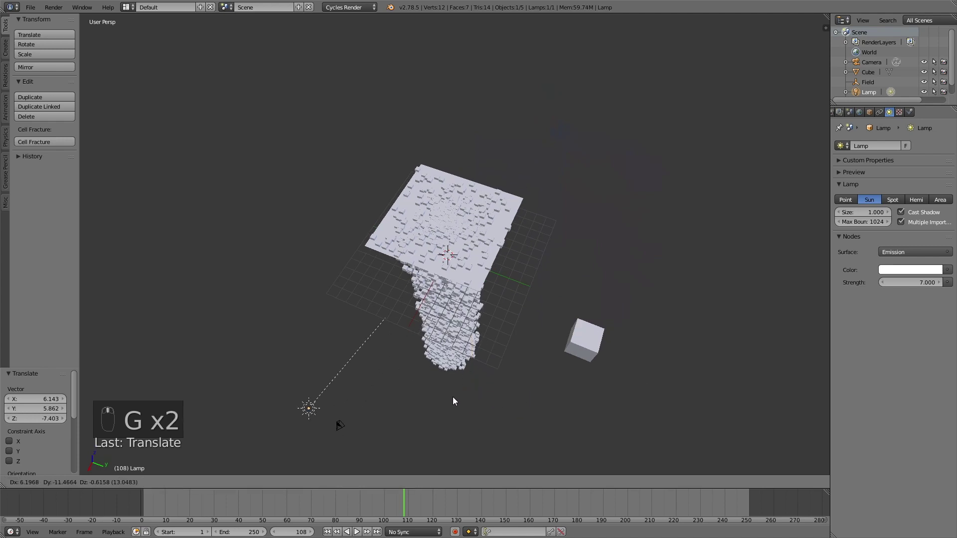
{"action": "left_click", "coordinate": [452, 403]}
{"action": "middle_click_drag", "start_coordinate": [478, 396], "coordinate": [541, 360]}
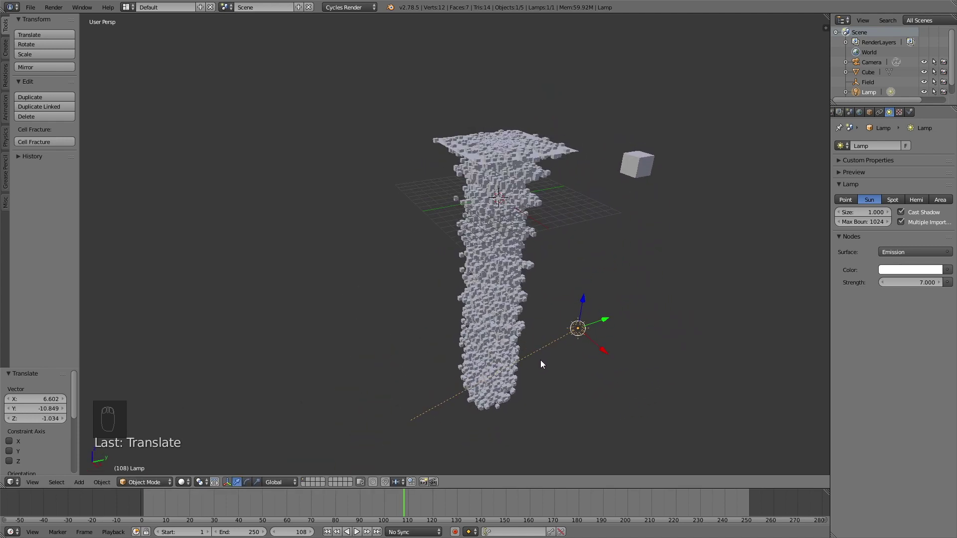
Show the rendered preview through the camera and set the world colour to white
{"action": "key", "text": "KP_0"}
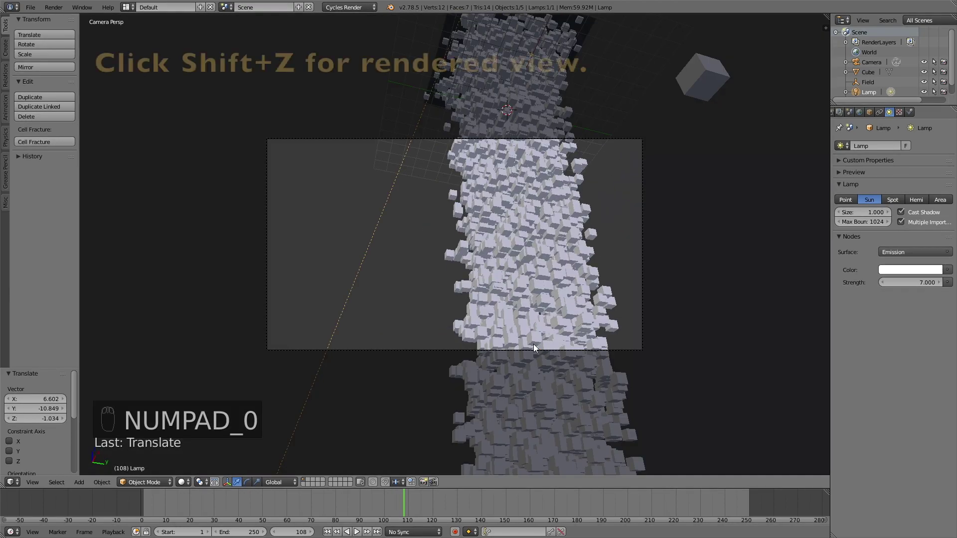
{"action": "key", "text": "shift+z"}
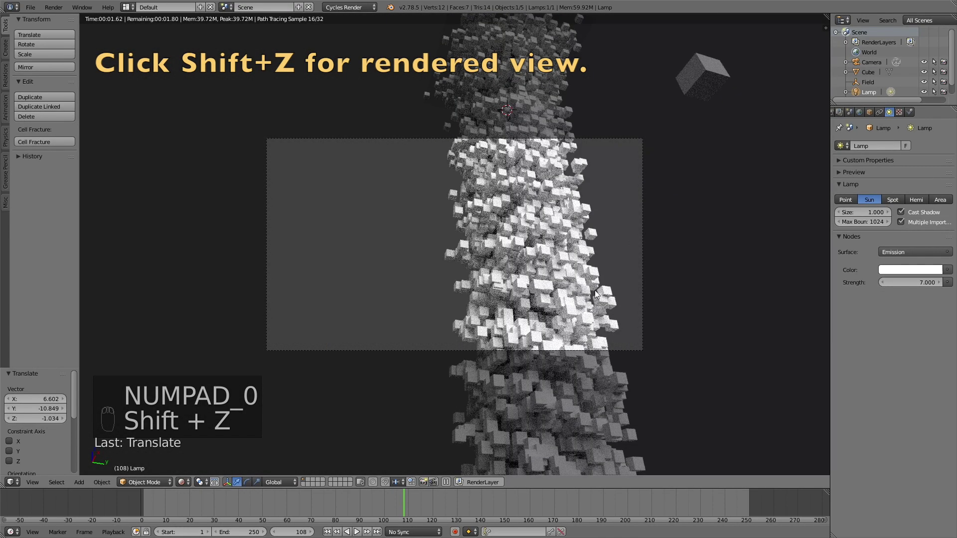
{"action": "left_click", "coordinate": [860, 112]}
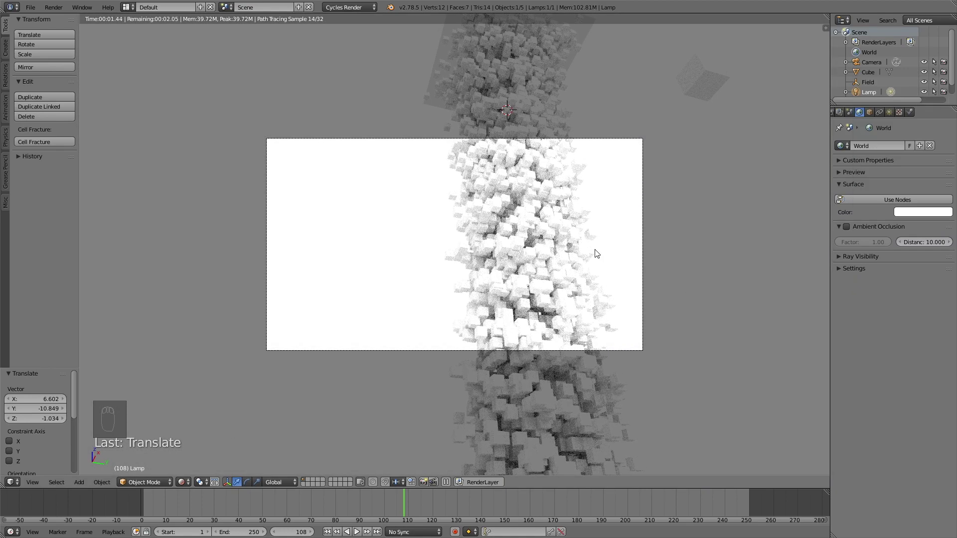
Enable nodes on the separate cube's material and set its surface to Glass BSDF
{"action": "right_click", "coordinate": [696, 73]}
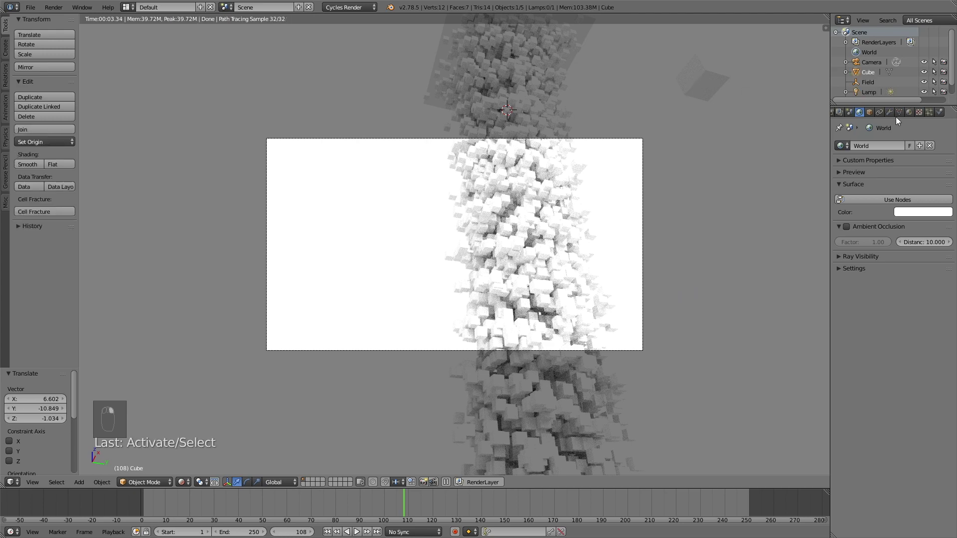
{"action": "left_click", "coordinate": [908, 114]}
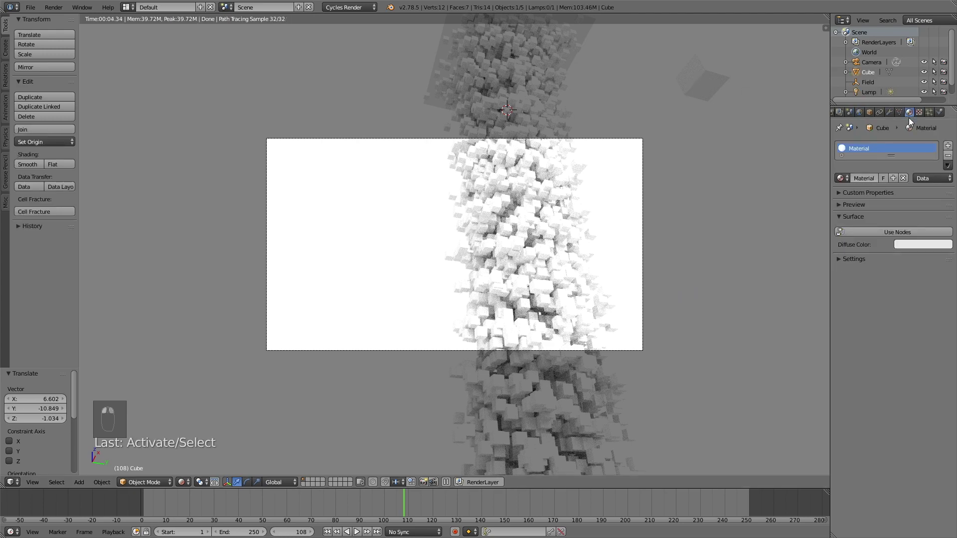
{"action": "left_click", "coordinate": [881, 232]}
{"action": "left_click", "coordinate": [893, 231]}
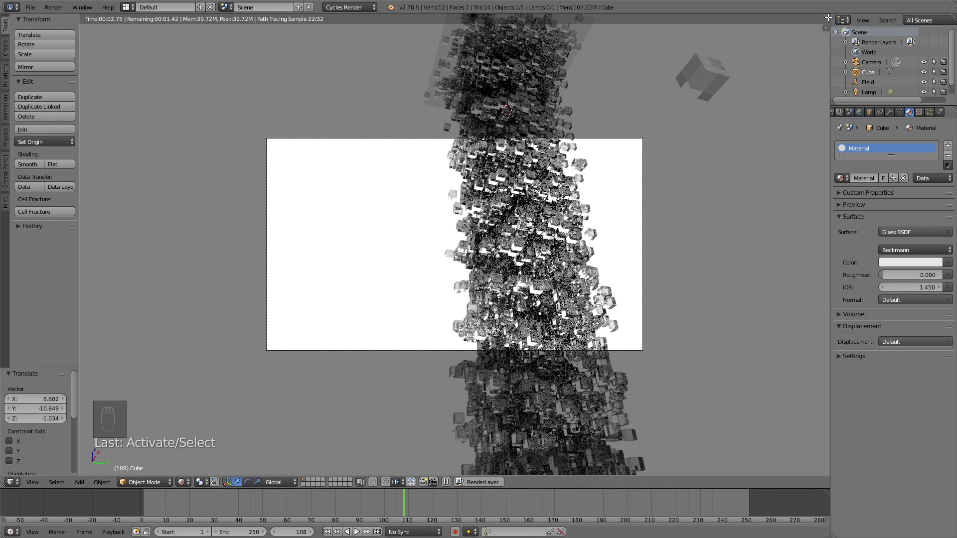
Split the 3D view in two and turn the new area into a Node Editor
{"action": "left_click_drag", "start_coordinate": [828, 18], "coordinate": [534, 209]}
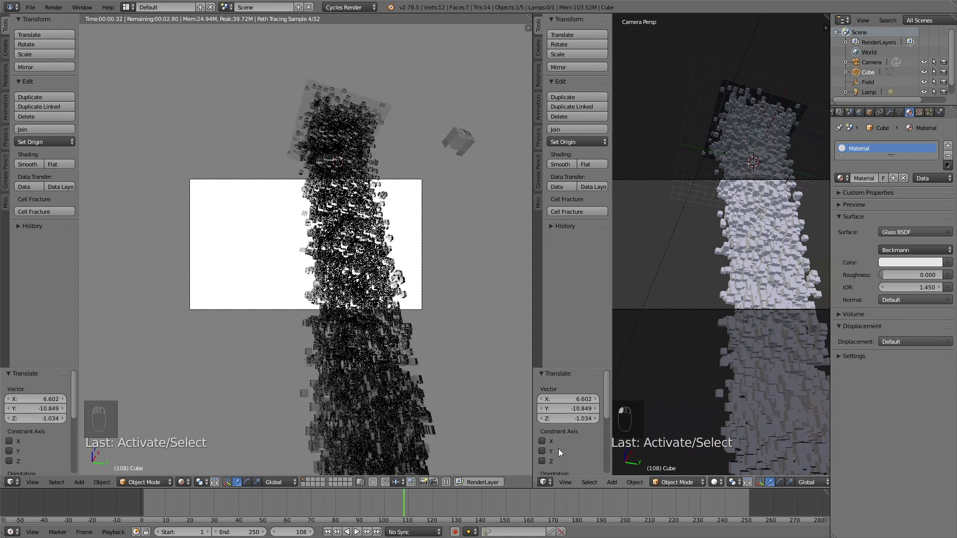
{"action": "left_click", "coordinate": [545, 482]}
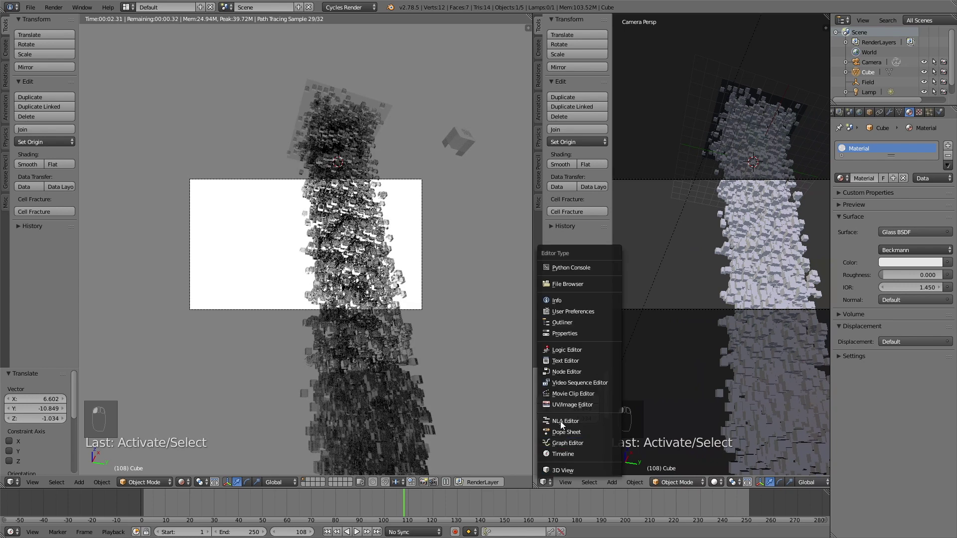
{"action": "left_click", "coordinate": [573, 371]}
Add a Hue Saturation Value node just before the Glass BSDF node
{"action": "scroll", "coordinate": [641, 285], "scroll_direction": "up", "scroll_amount": 4}
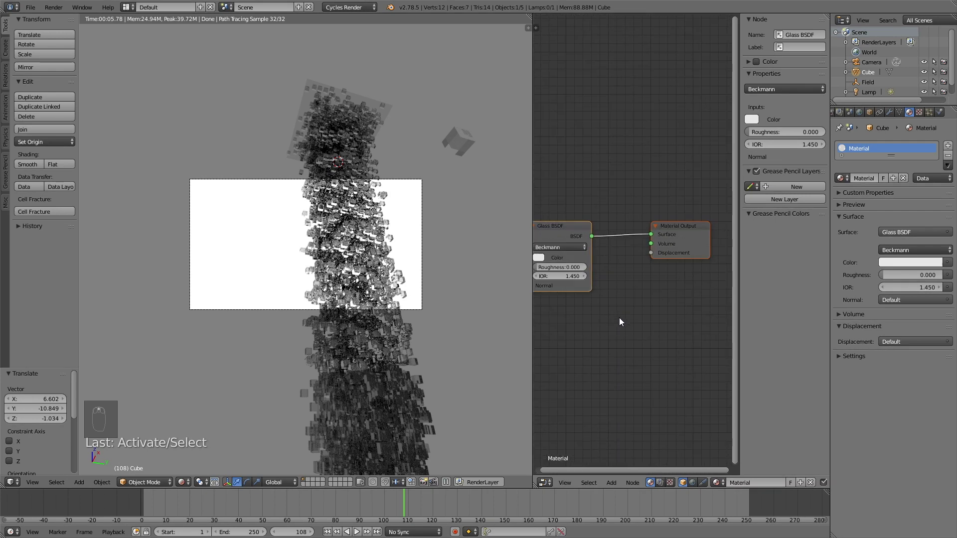
{"action": "middle_click_drag", "start_coordinate": [619, 318], "coordinate": [511, 304]}
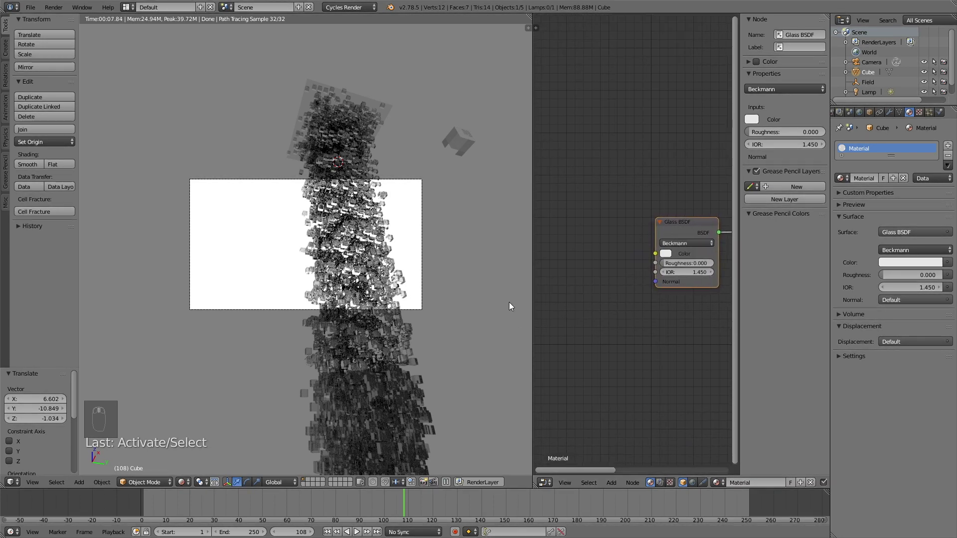
{"action": "key", "text": "shift+a"}
{"action": "left_click", "coordinate": [581, 243]}
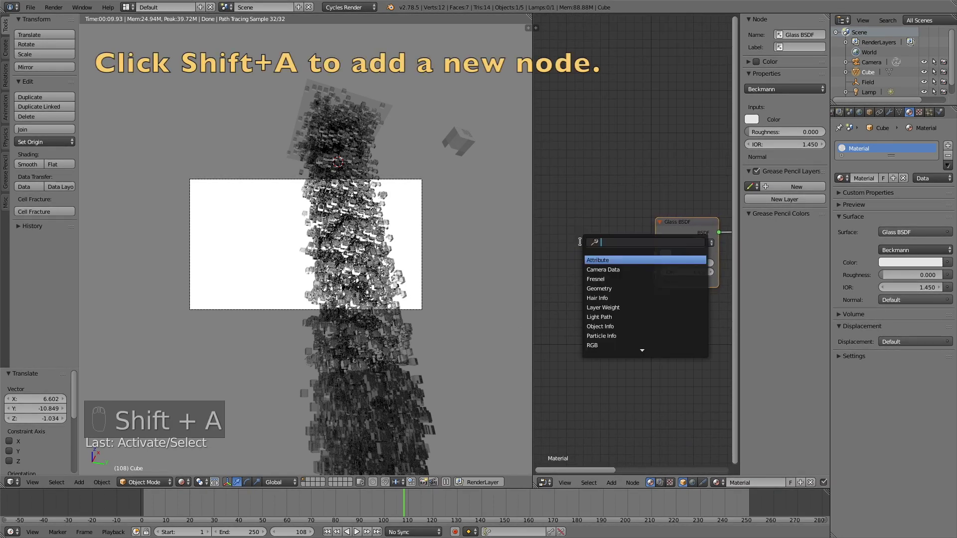
{"action": "type", "text": "hue"}
{"action": "key", "text": "Return"}
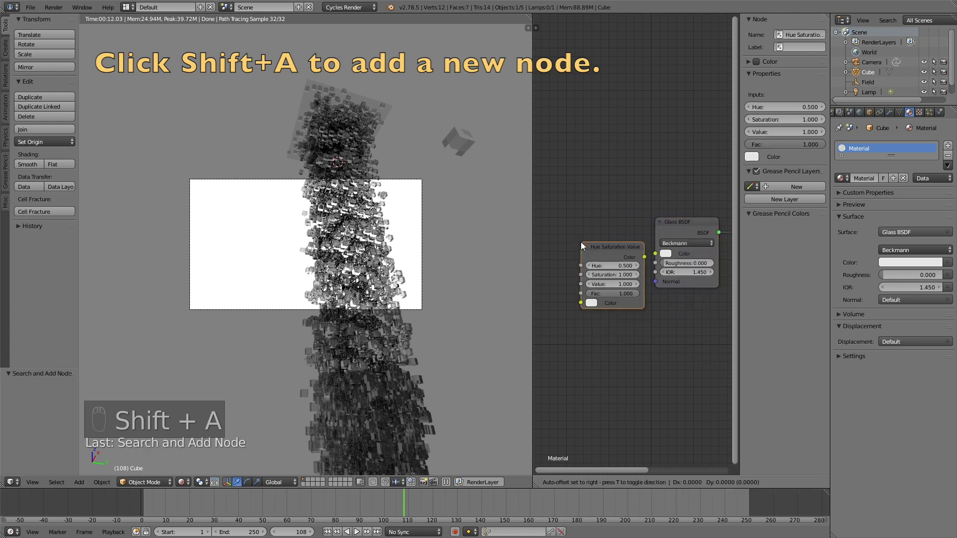
{"action": "left_click", "coordinate": [581, 242]}
Add an Object Info node in front of the Hue Saturation Value node
{"action": "middle_click_drag", "start_coordinate": [538, 266], "coordinate": [604, 241]}
{"action": "key", "text": "shift+a"}
{"action": "left_click", "coordinate": [603, 238]}
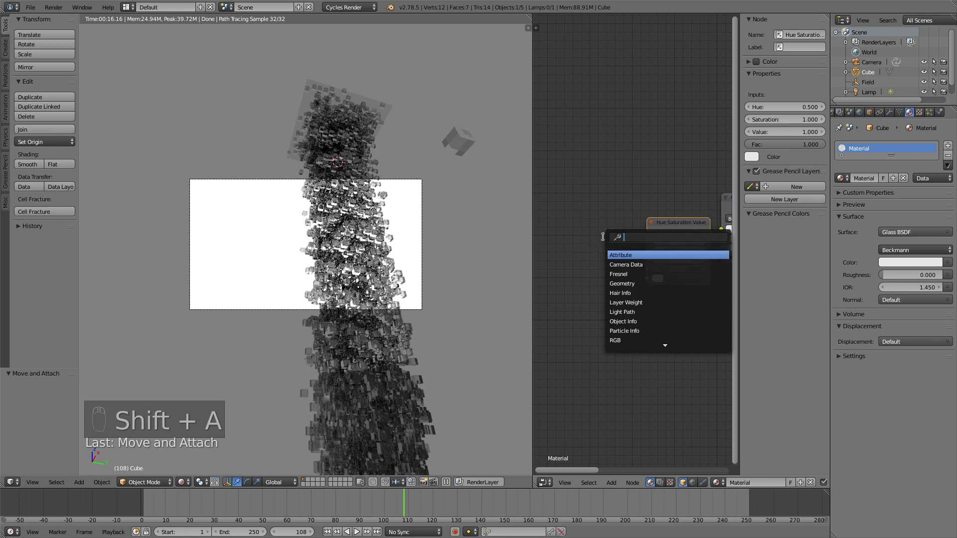
{"action": "type", "text": "obj"}
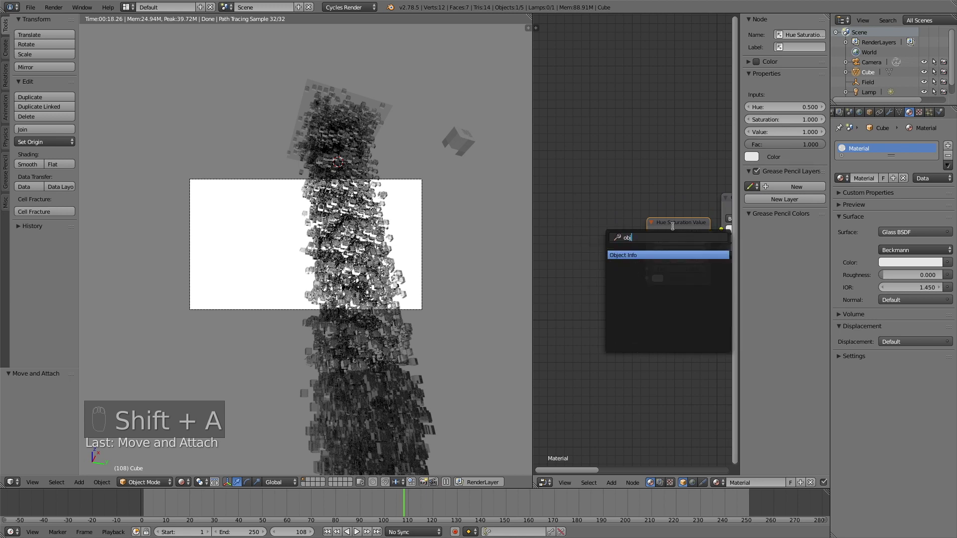
{"action": "left_click", "coordinate": [666, 255]}
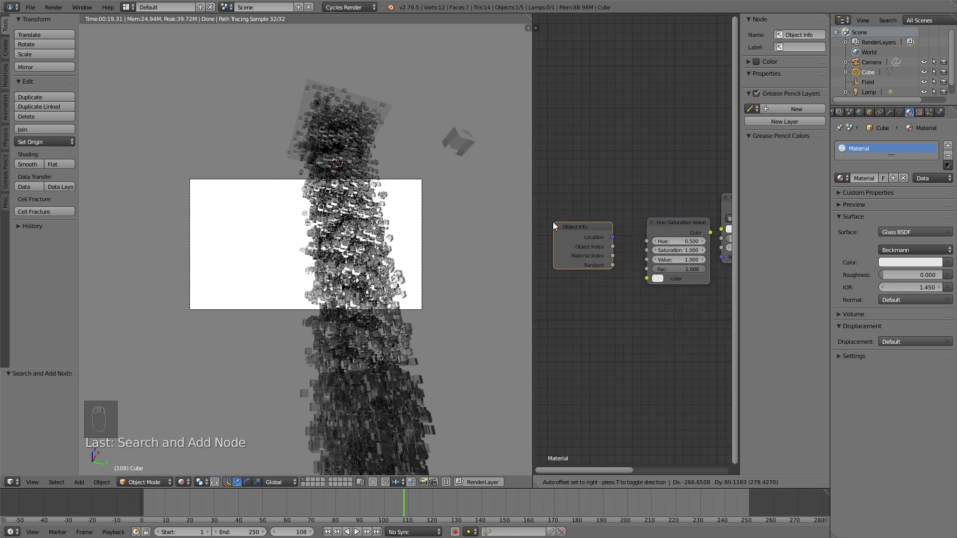
{"action": "left_click", "coordinate": [554, 223]}
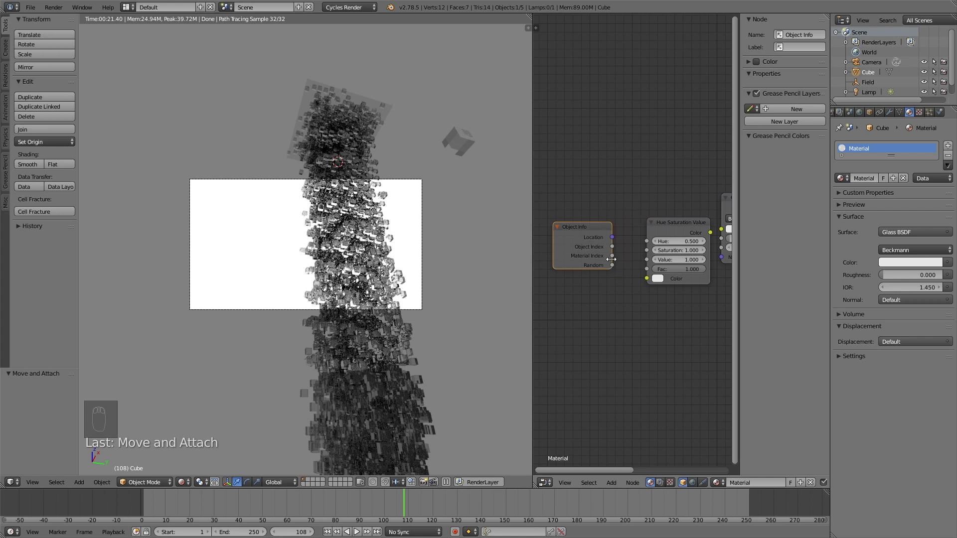
Link Object Info's Random output to the Hue Saturation node's Value, and that node's Color output to the Glass BSDF colour
{"action": "left_click_drag", "start_coordinate": [613, 265], "coordinate": [648, 259]}
{"action": "middle_click_drag", "start_coordinate": [710, 240], "coordinate": [594, 247]}
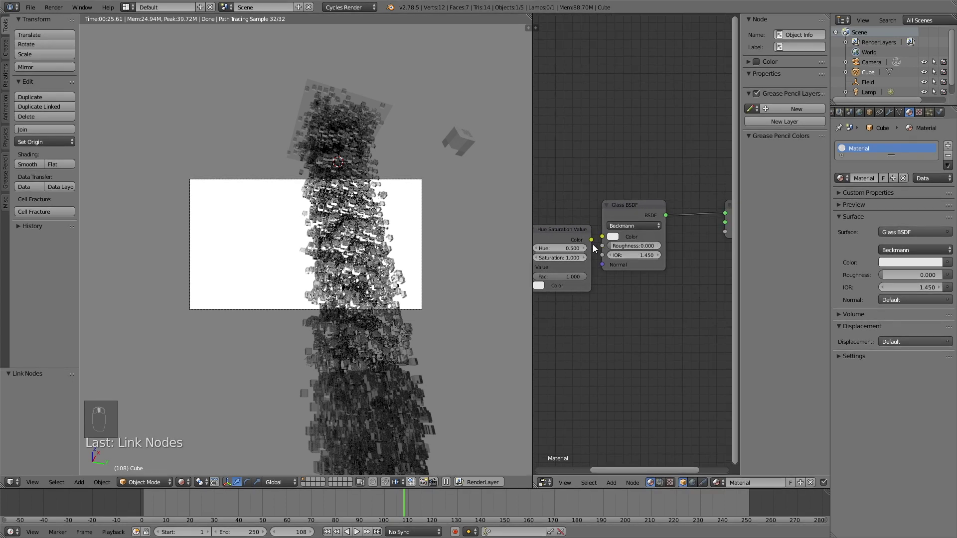
{"action": "left_click_drag", "start_coordinate": [592, 240], "coordinate": [602, 236]}
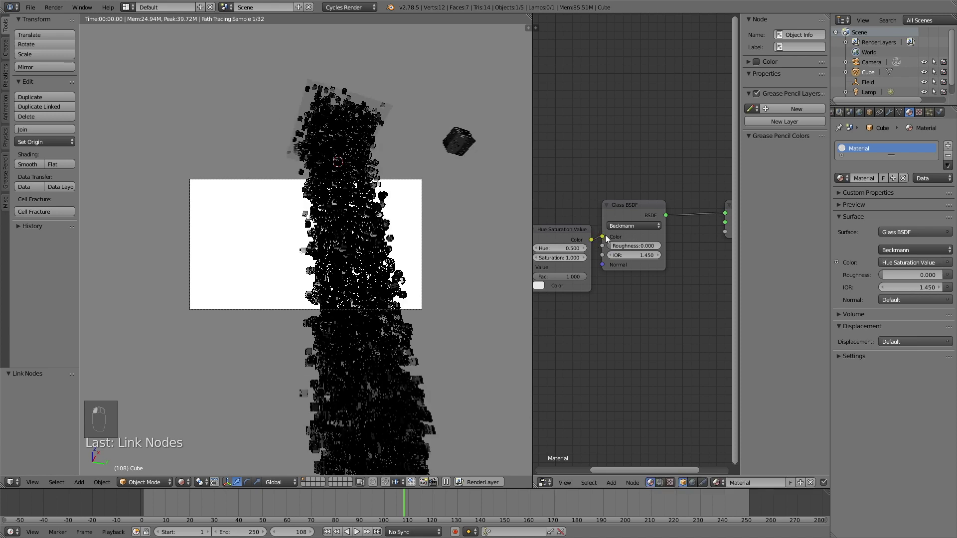
Set the Hue Saturation Value node's colour to a light orange, about R 0.8, G 0.62, B 0.37
{"action": "left_click", "coordinate": [539, 286]}
{"action": "left_click_drag", "start_coordinate": [569, 200], "coordinate": [572, 191]}
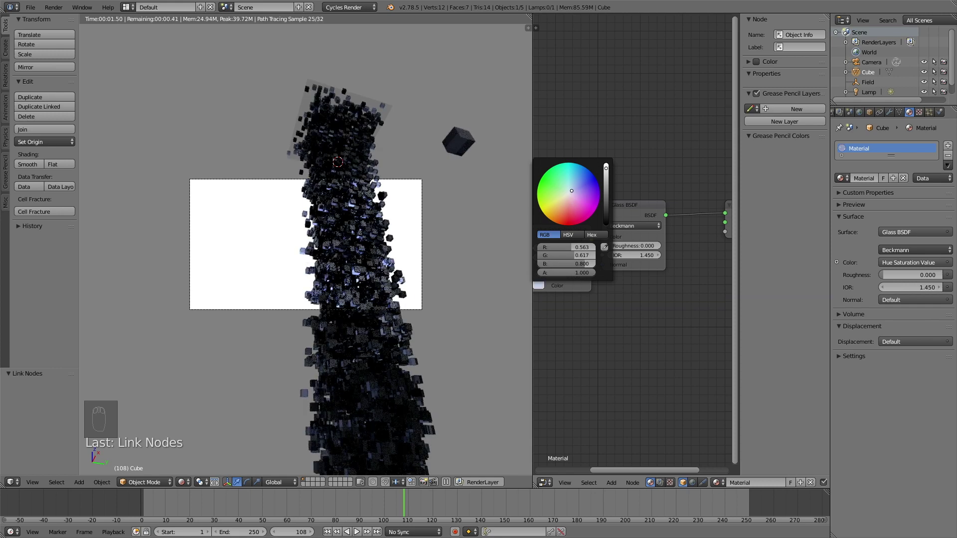
{"action": "left_click_drag", "start_coordinate": [572, 191], "coordinate": [563, 201]}
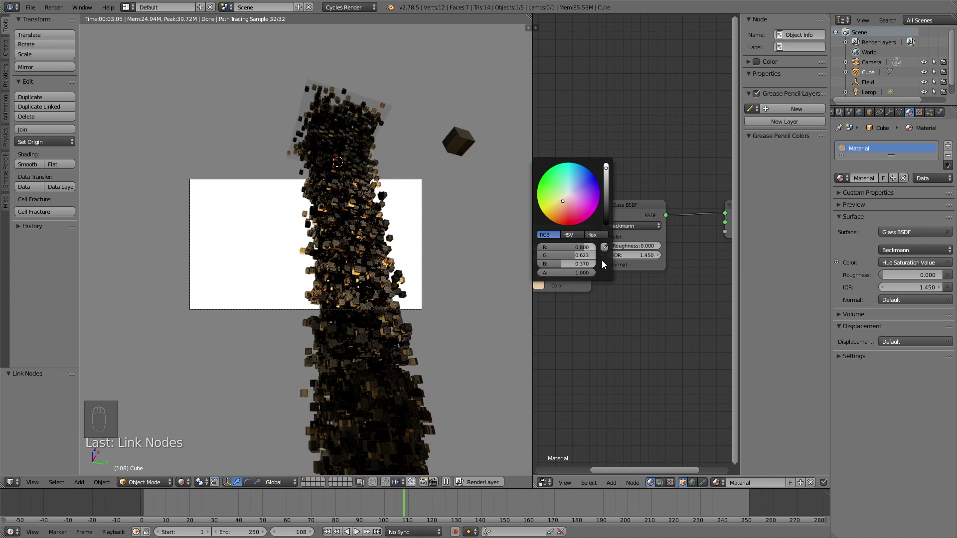
{"action": "scroll", "coordinate": [457, 307], "scroll_direction": "up", "scroll_amount": 3}
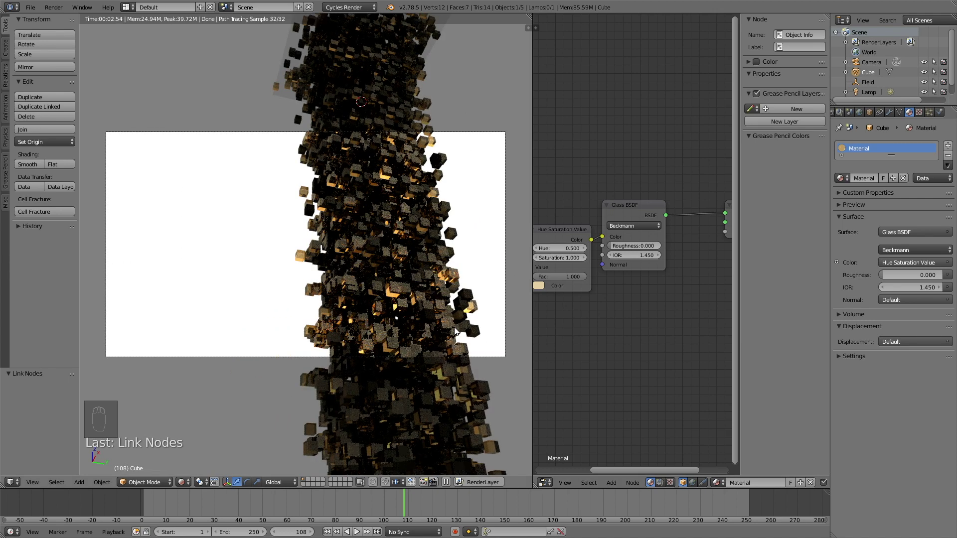
Set the Glass BSDF node's roughness to 0.075
{"action": "scroll", "coordinate": [454, 330], "scroll_direction": "up", "scroll_amount": 1}
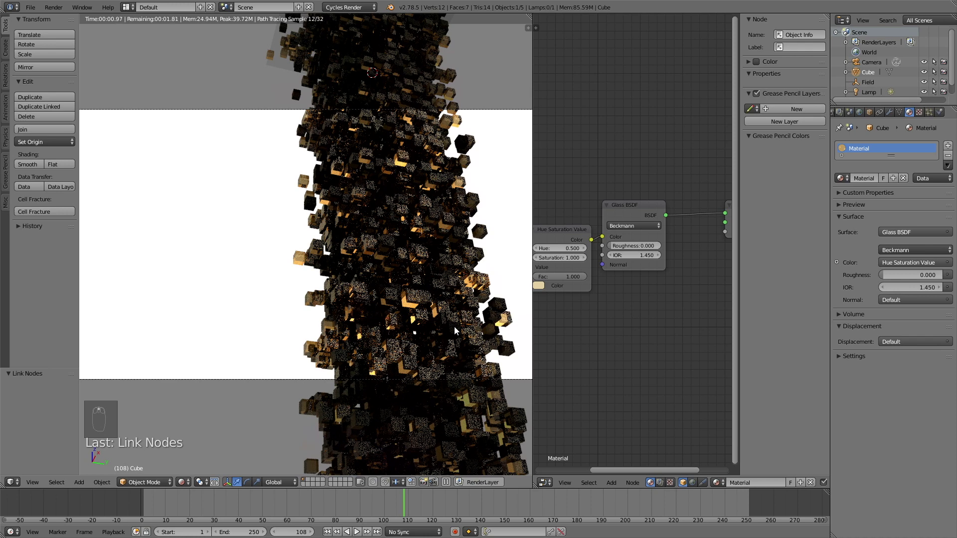
{"action": "left_click", "coordinate": [634, 244]}
{"action": "left_click", "coordinate": [635, 247]}
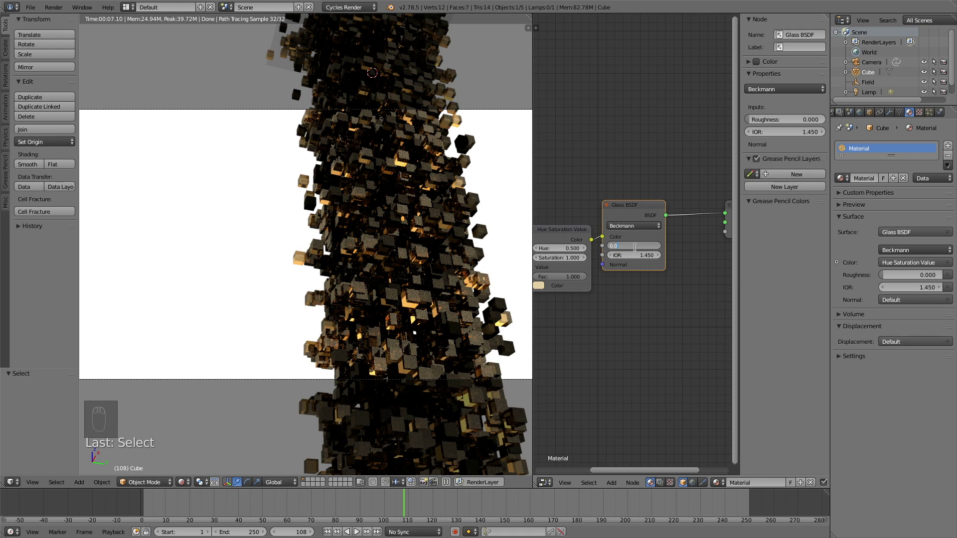
{"action": "type", "text": "0.075"}
{"action": "key", "text": "Return"}
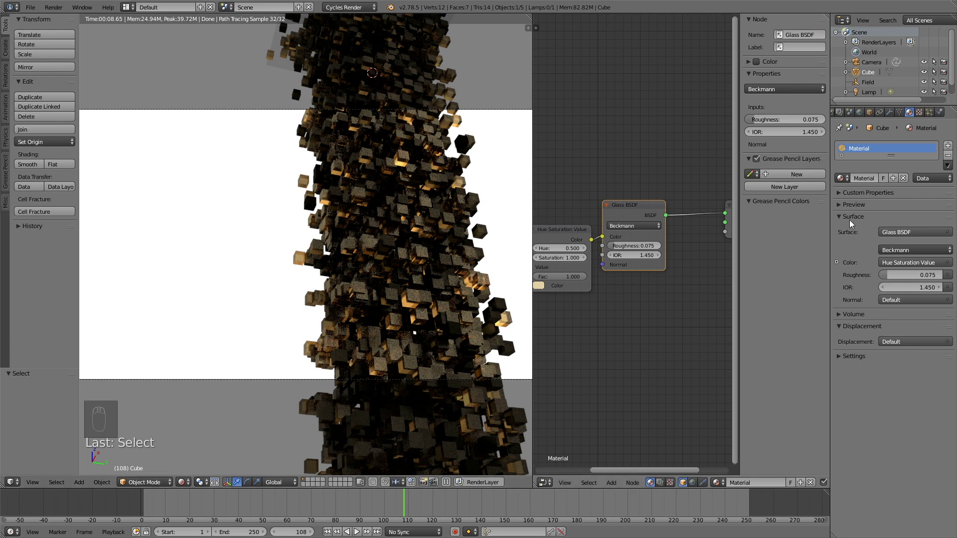
Set the render resolution scale to 100% and the render sample count to 500
{"action": "left_click", "coordinate": [837, 113]}
{"action": "left_click_drag", "start_coordinate": [870, 267], "coordinate": [892, 267]}
{"action": "scroll", "coordinate": [878, 299], "scroll_direction": "down", "scroll_amount": 1}
{"action": "left_click", "coordinate": [881, 421]}
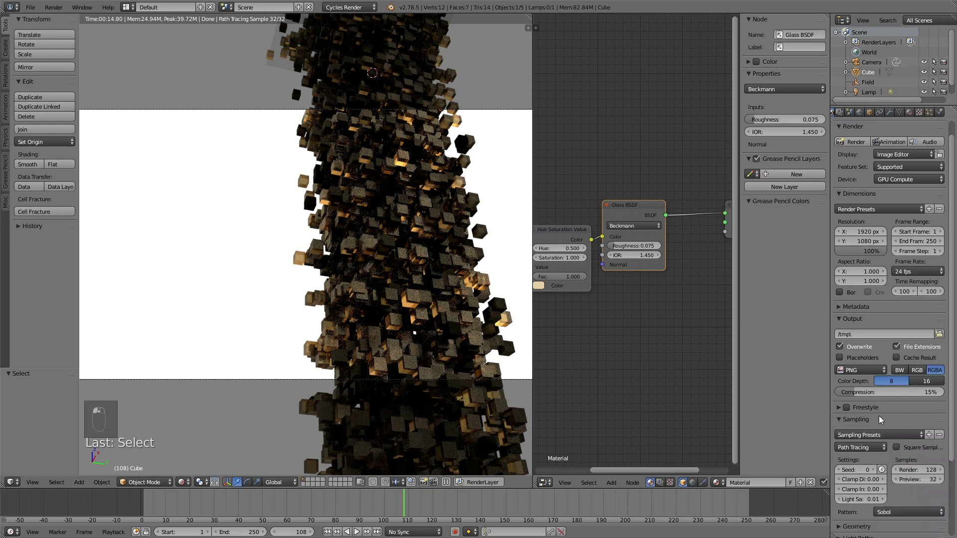
{"action": "scroll", "coordinate": [887, 423], "scroll_direction": "down", "scroll_amount": 2}
{"action": "left_click", "coordinate": [908, 427]}
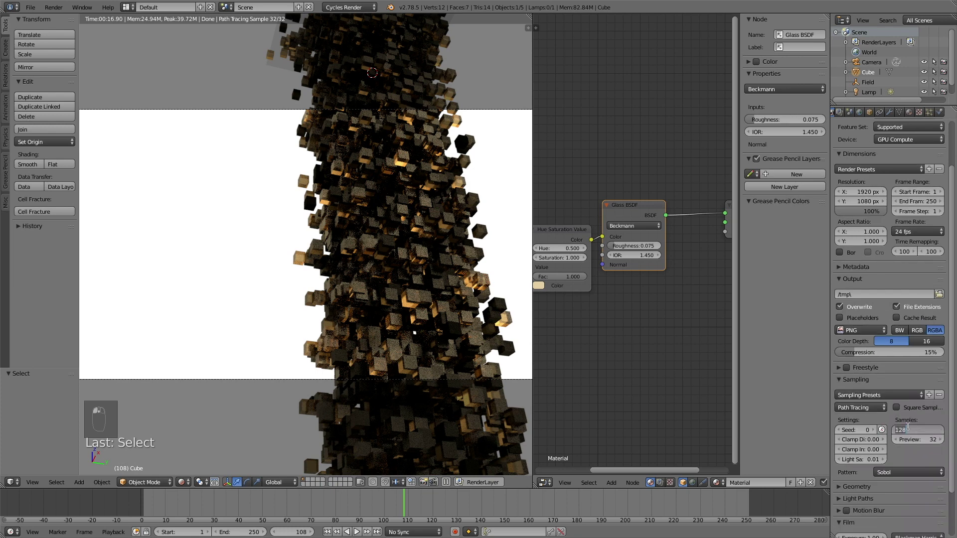
{"action": "type", "text": "500"}
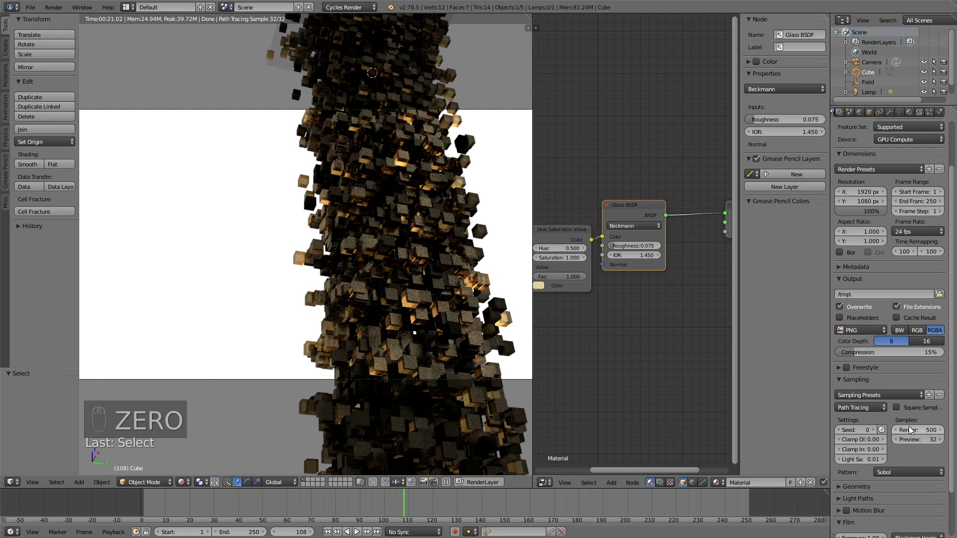
{"action": "scroll", "coordinate": [909, 426], "scroll_direction": "up", "scroll_amount": 3}
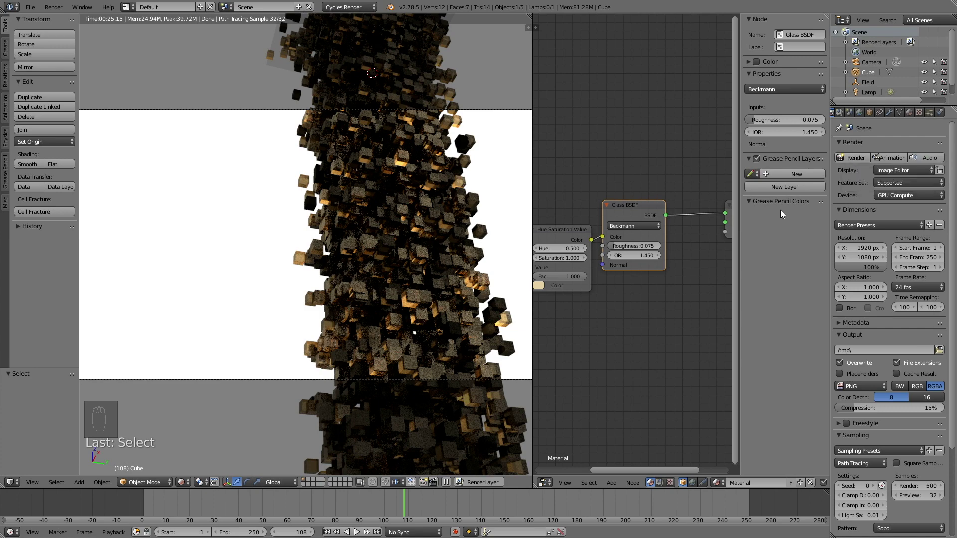
Shift the Hue Saturation Value node's colour to a more reddish, peach orange and render the current frame 108
{"action": "left_click", "coordinate": [538, 286]}
{"action": "left_click", "coordinate": [559, 204]}
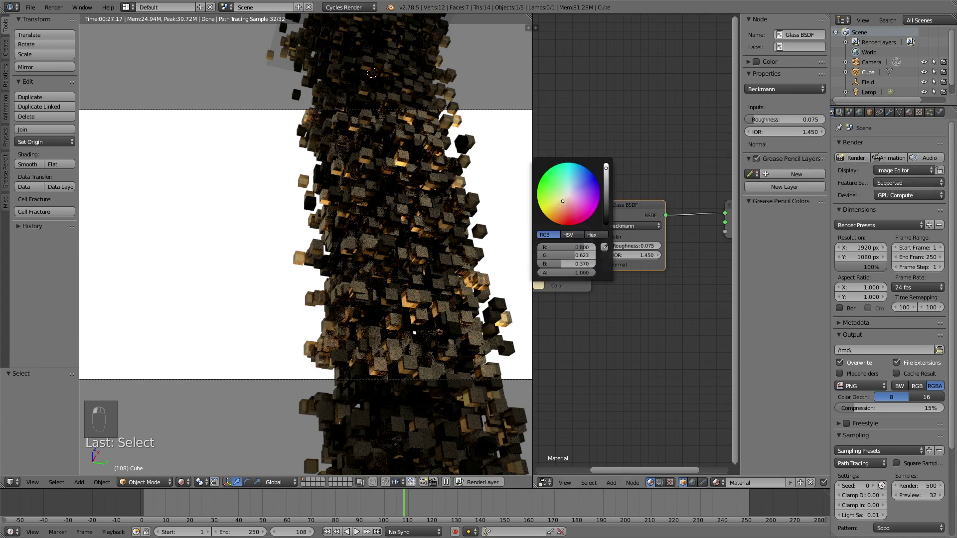
{"action": "left_click_drag", "start_coordinate": [558, 203], "coordinate": [563, 204]}
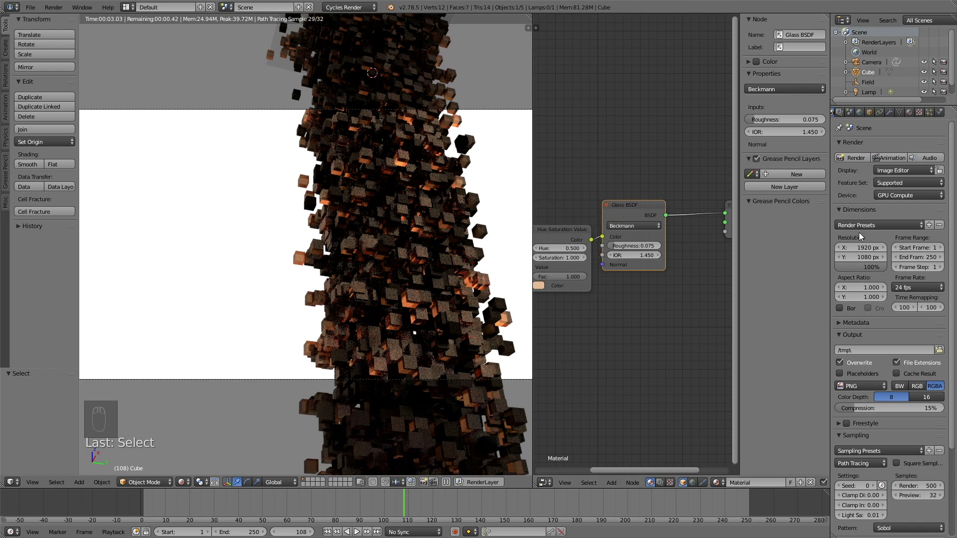
{"action": "left_click", "coordinate": [848, 157]}
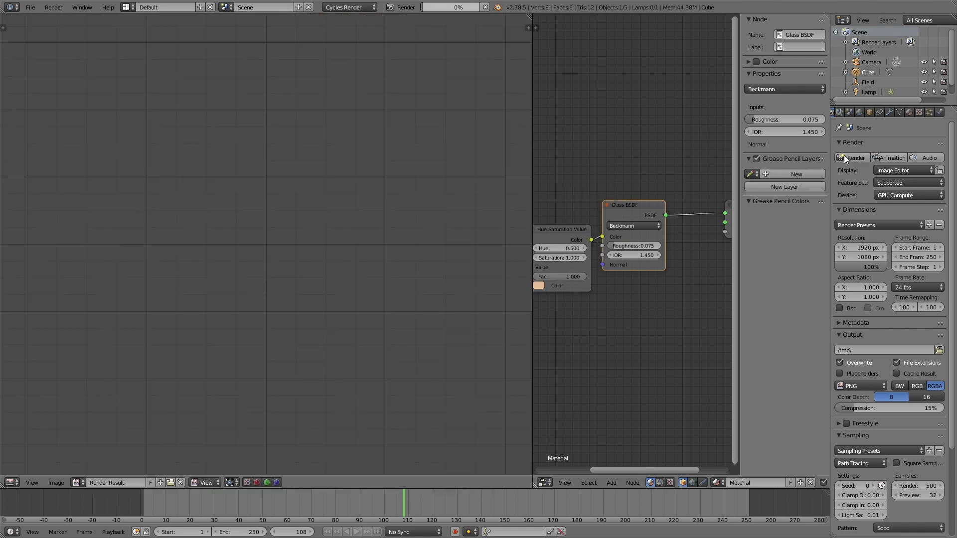